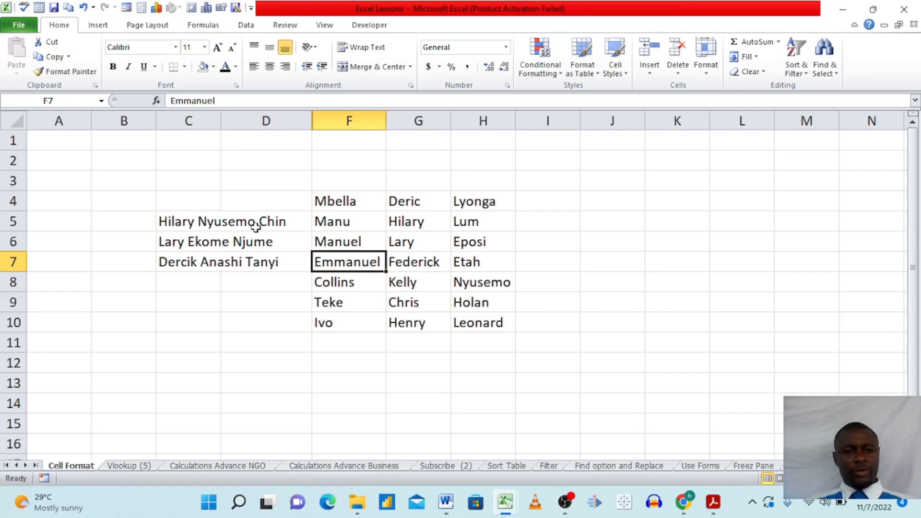
# Examine which cells hold the full names in C5:D7 and how their text extends across column D
pyautogui.click(161, 220)
pyautogui.moveTo(168, 219); pyautogui.dragTo(247, 263)
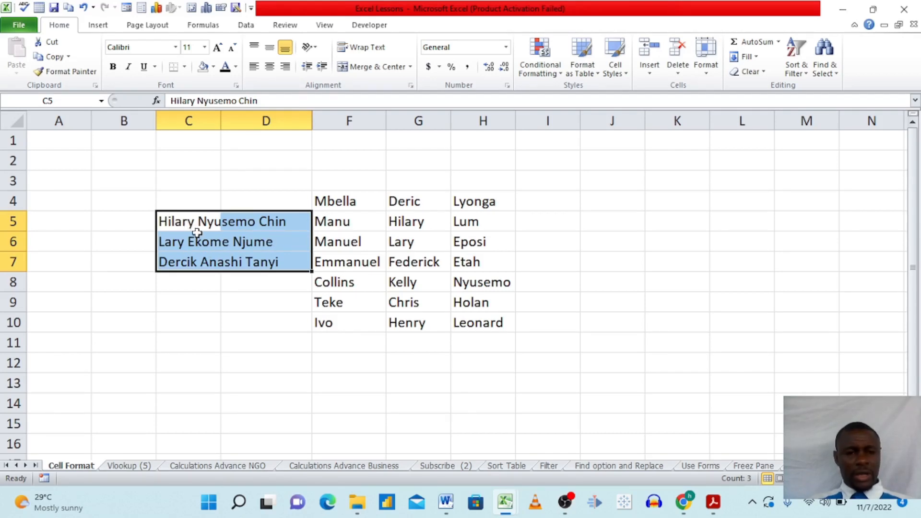
pyautogui.click(229, 289)
pyautogui.click(205, 223)
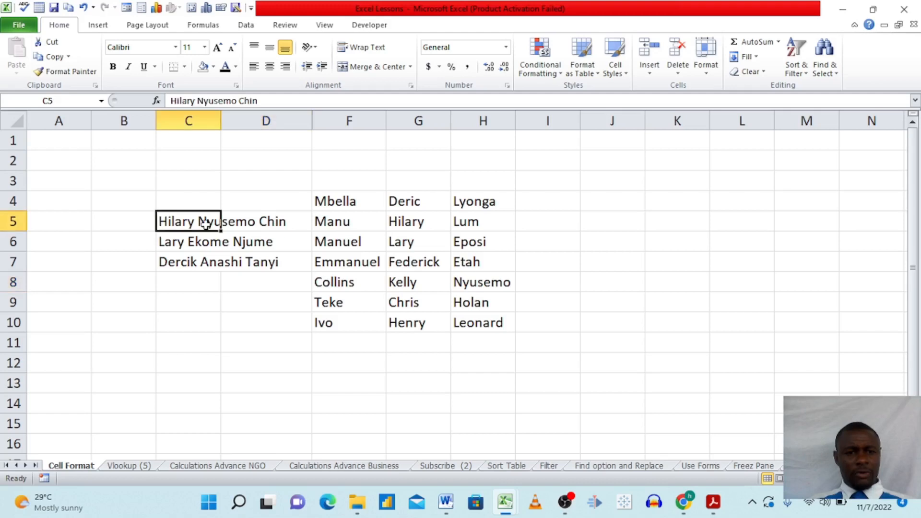
pyautogui.click(249, 222)
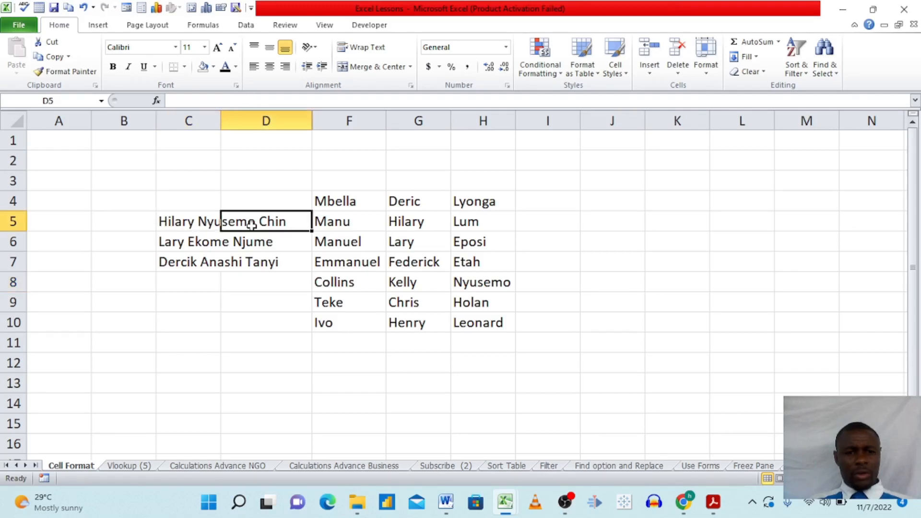
pyautogui.click(197, 224)
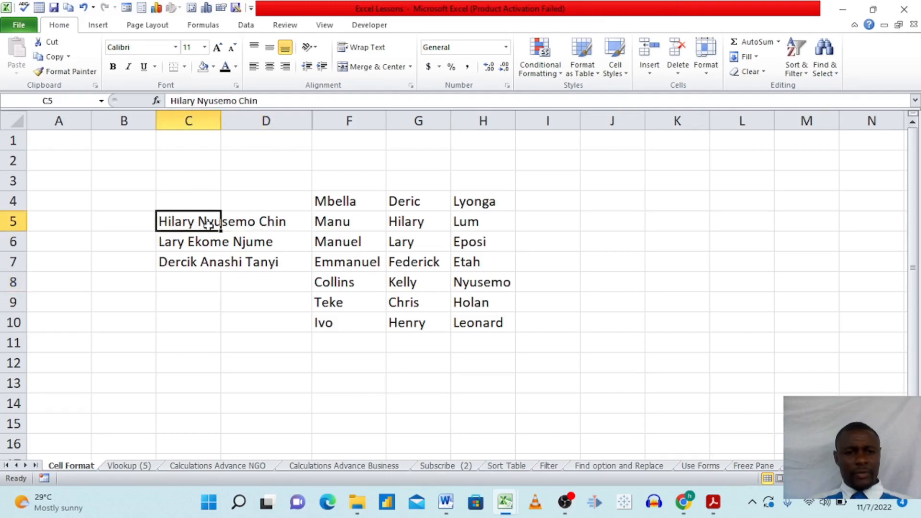
pyautogui.click(238, 227)
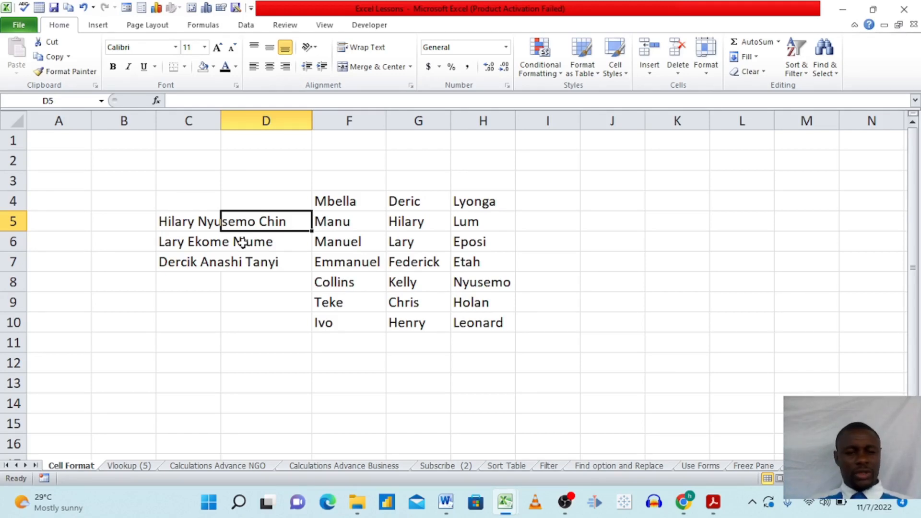
pyautogui.click(175, 223)
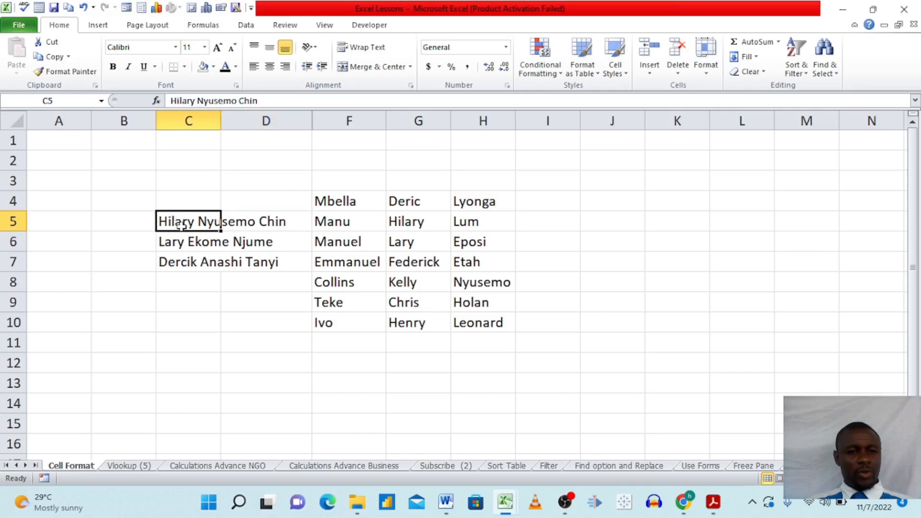
# Open the cell formatting options for C5:D7 and review the font, border and fill settings
pyautogui.moveTo(174, 224); pyautogui.dragTo(247, 265)
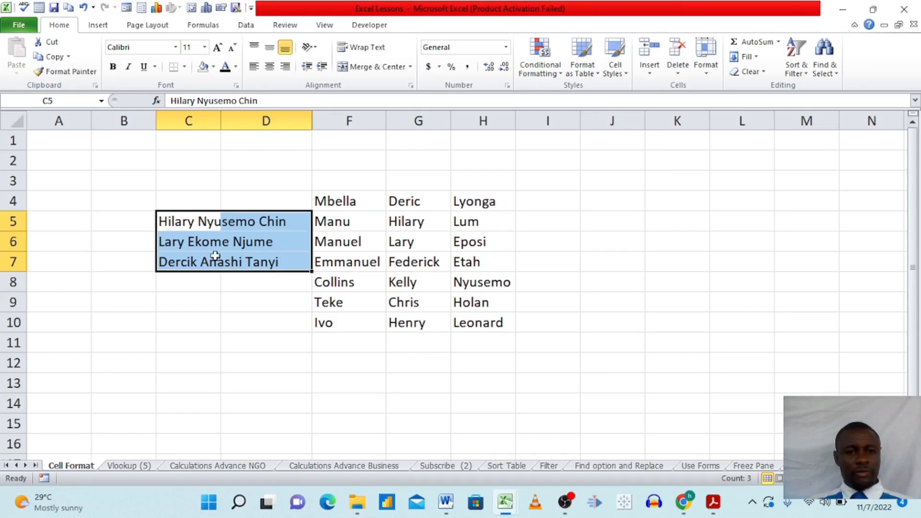
pyautogui.rightClick(247, 243)
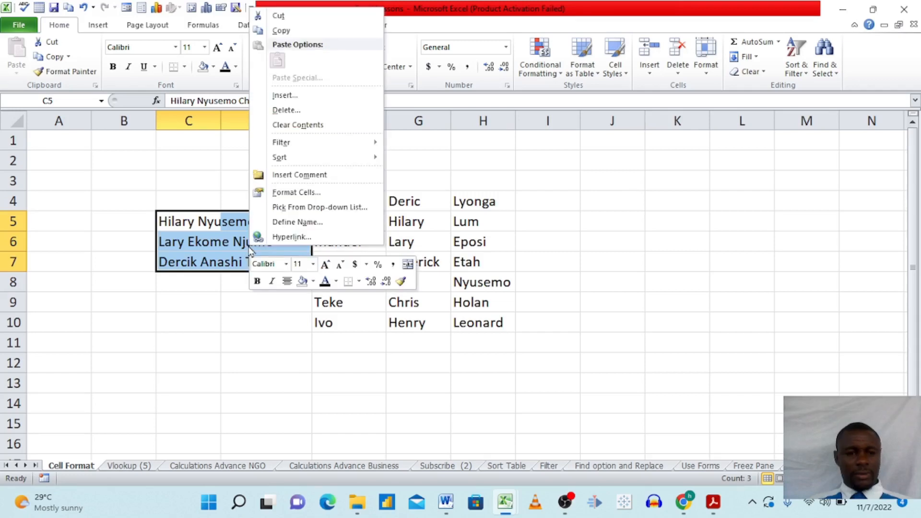
pyautogui.click(295, 194)
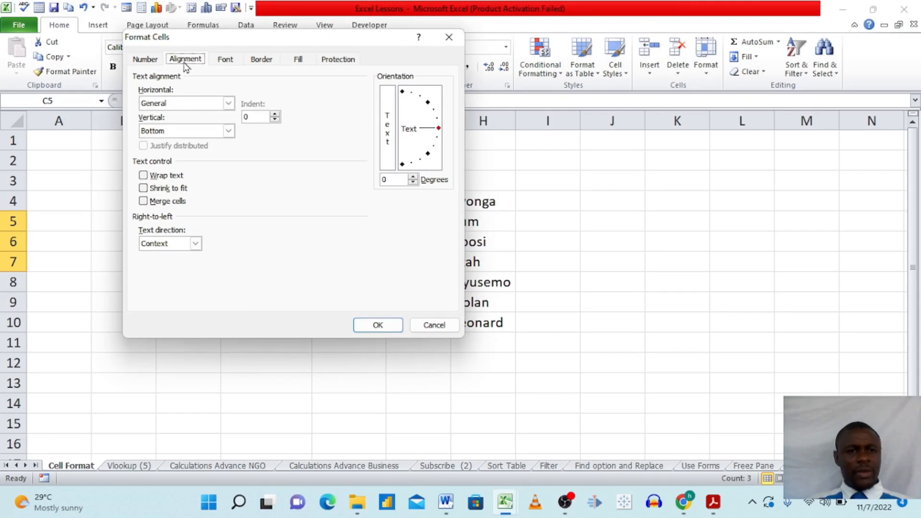
pyautogui.moveTo(229, 43); pyautogui.dragTo(225, 110)
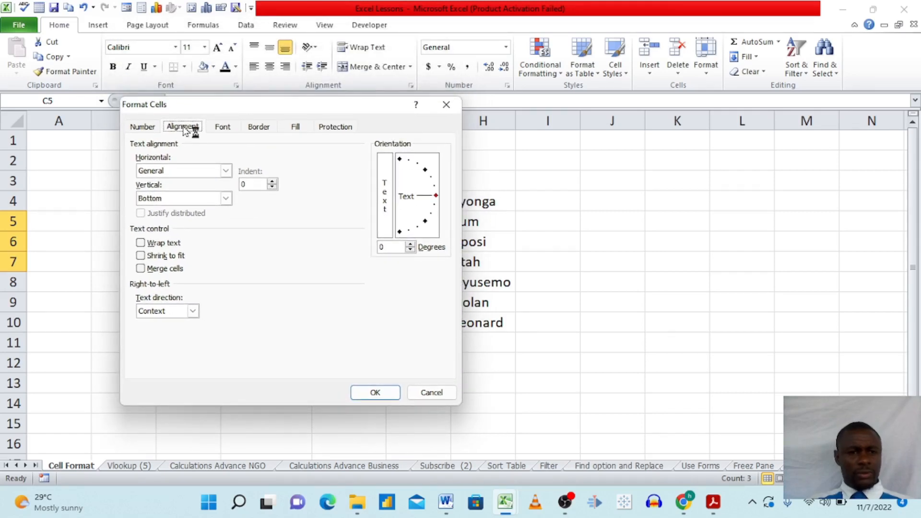
pyautogui.click(221, 130)
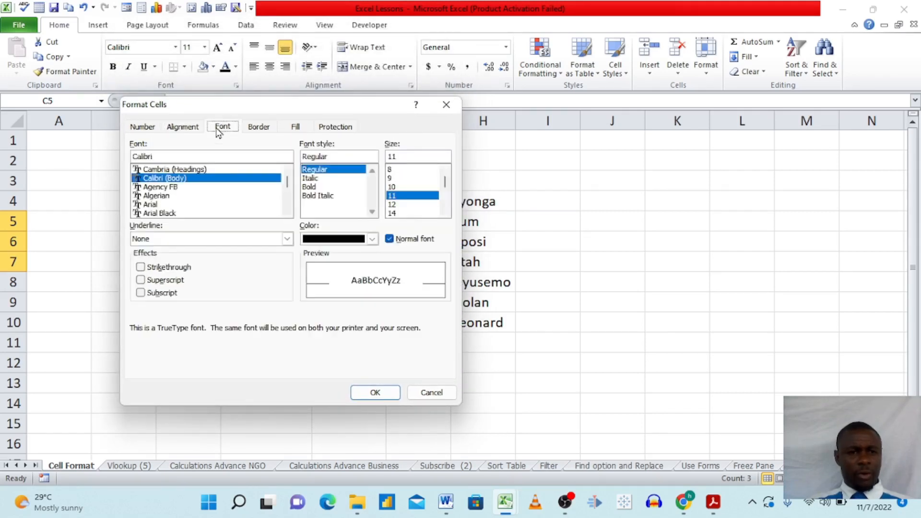
pyautogui.click(259, 128)
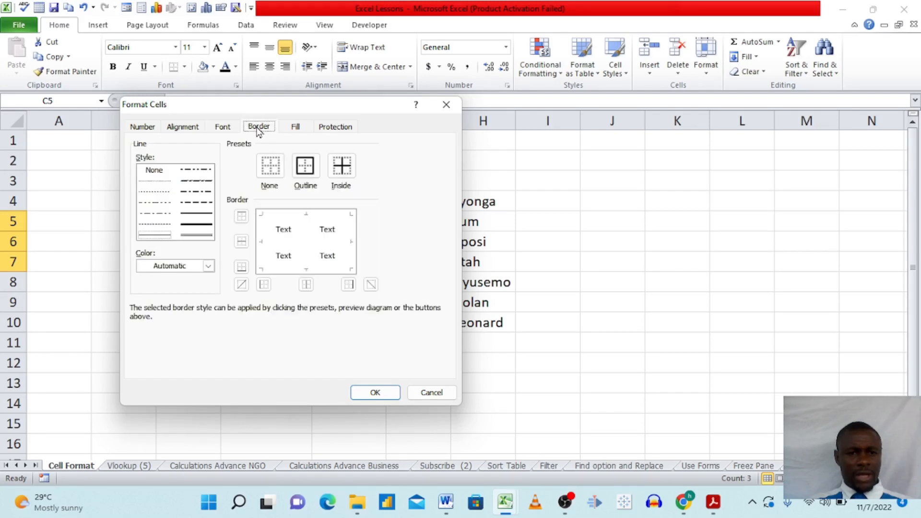
pyautogui.click(295, 128)
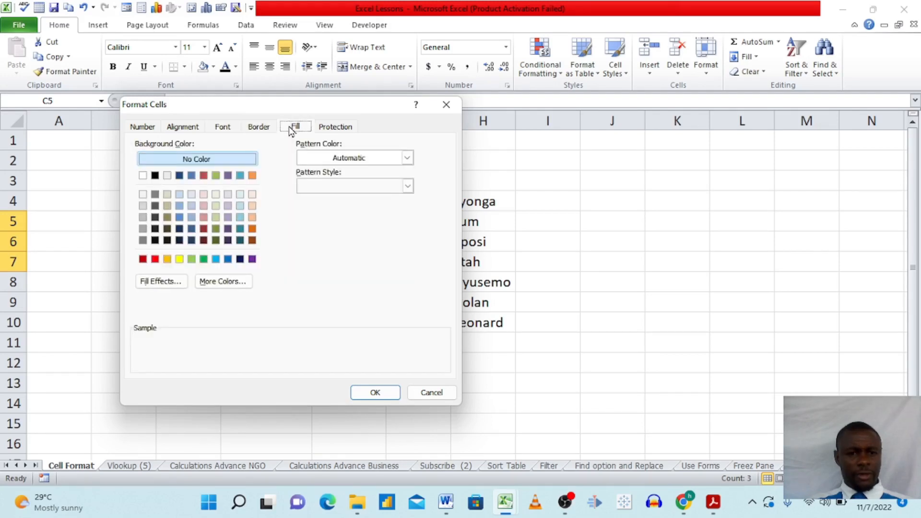
# Turn on text wrapping for the full names in C5:D7
pyautogui.click(187, 129)
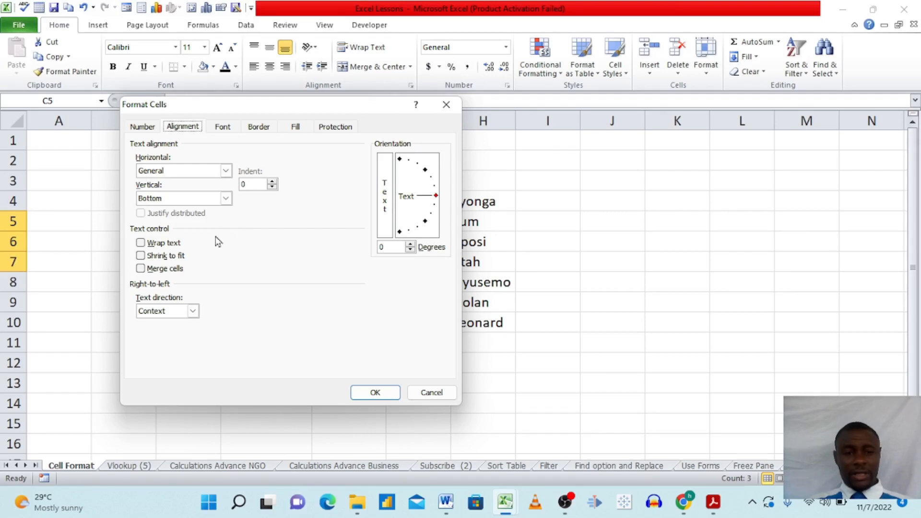
pyautogui.click(140, 243)
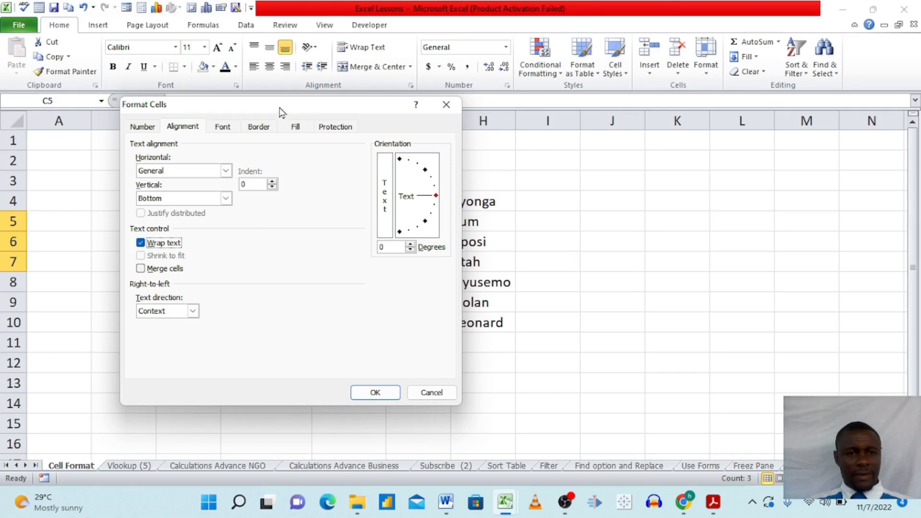
pyautogui.moveTo(281, 111); pyautogui.dragTo(279, 142)
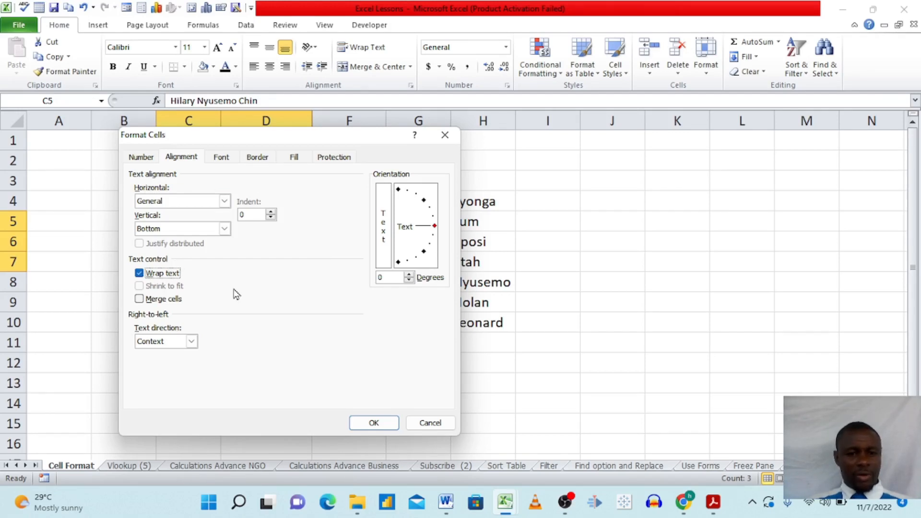
pyautogui.click(373, 422)
# Inspect the wrapped full names in C5, C6 and C7 one by one
pyautogui.click(219, 278)
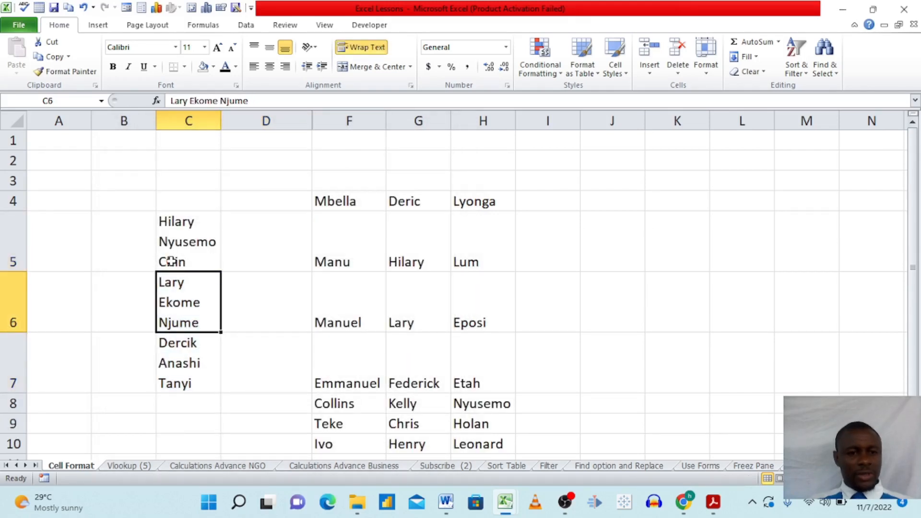
pyautogui.moveTo(192, 246); pyautogui.dragTo(211, 308)
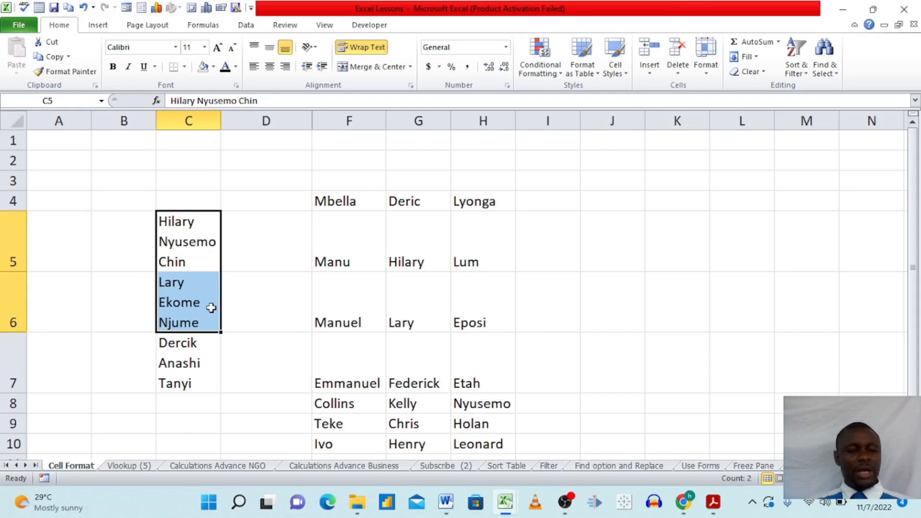
pyautogui.click(188, 366)
pyautogui.click(187, 235)
pyautogui.moveTo(197, 240); pyautogui.dragTo(189, 301)
pyautogui.click(189, 300)
pyautogui.click(186, 358)
pyautogui.click(190, 245)
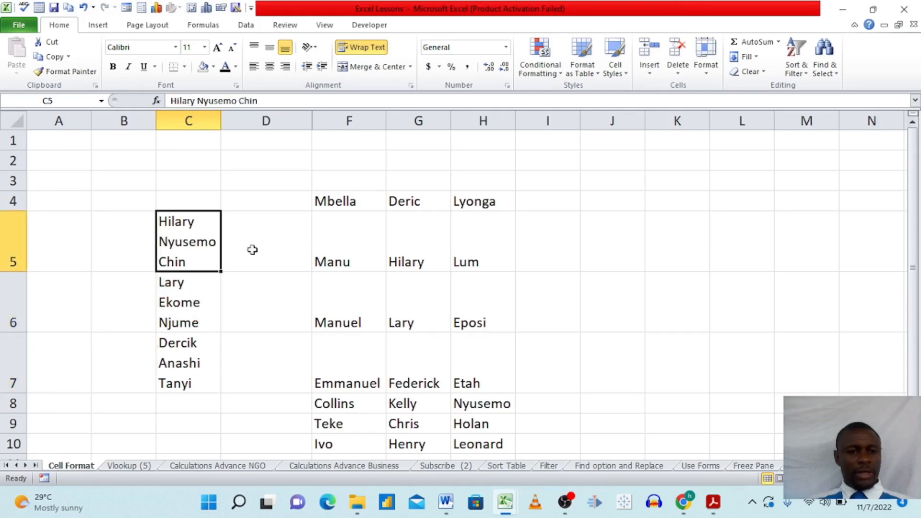
# Undo the text wrapping on the full names in C5:D7
pyautogui.click(84, 8)
pyautogui.click(233, 201)
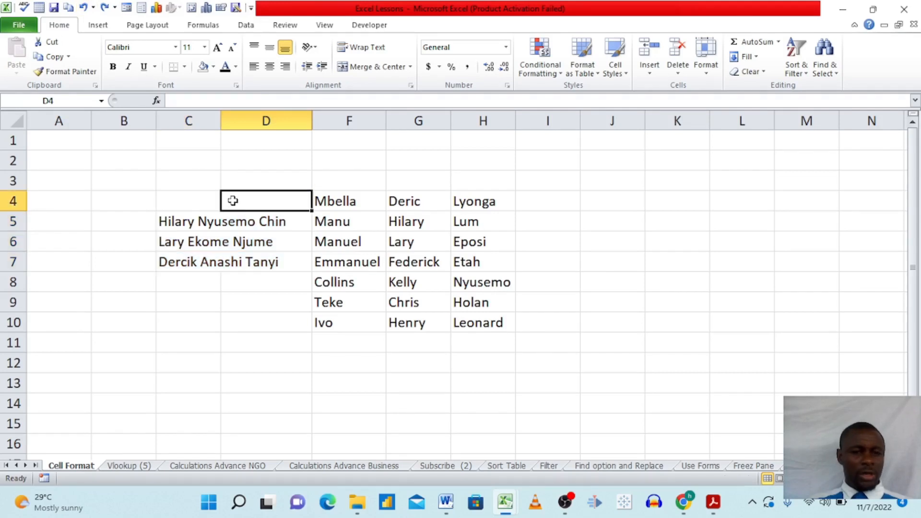
# Set the text orientation of the name table in F4:H10 to -25 degrees
pyautogui.click(406, 214)
pyautogui.click(343, 199)
pyautogui.moveTo(344, 199); pyautogui.dragTo(479, 324)
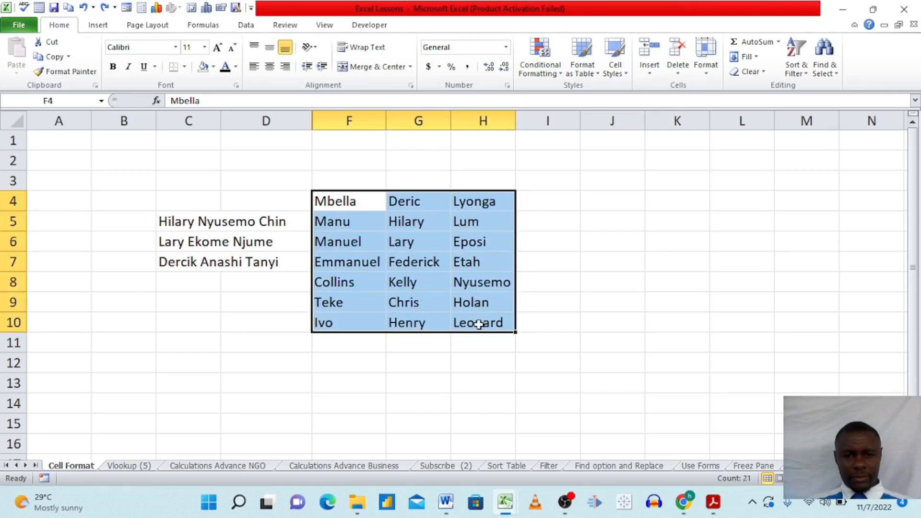
pyautogui.rightClick(447, 292)
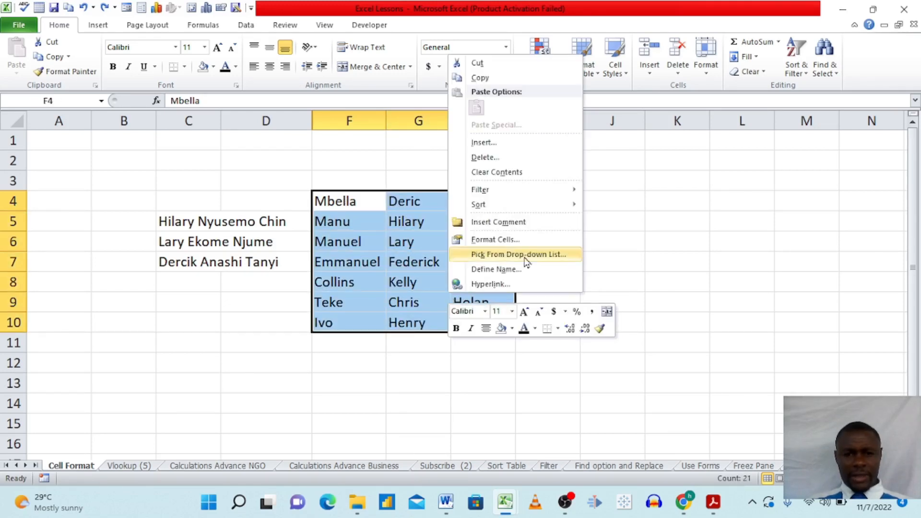
pyautogui.click(499, 239)
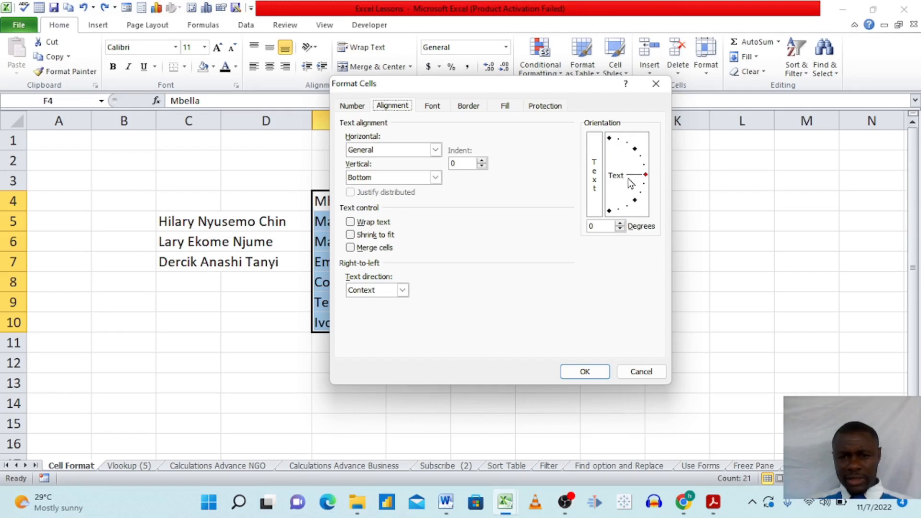
pyautogui.click(644, 188)
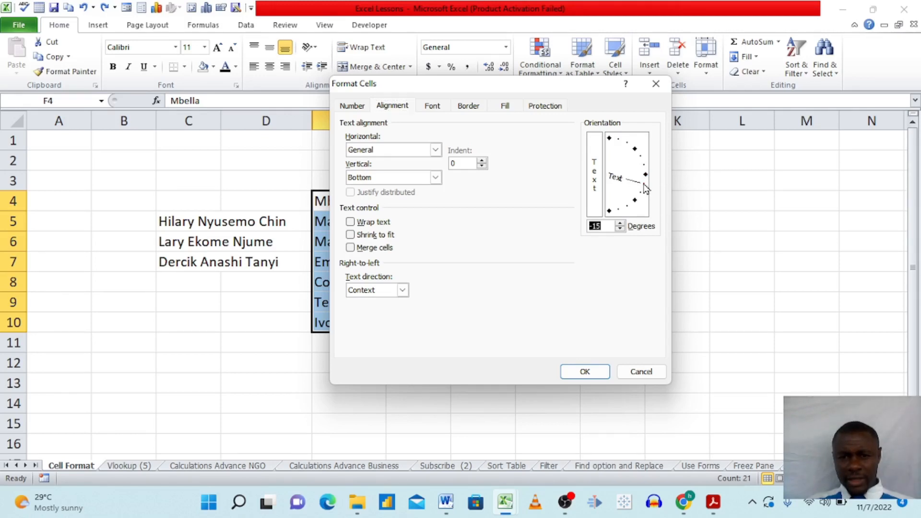
pyautogui.click(643, 193)
pyautogui.click(643, 194)
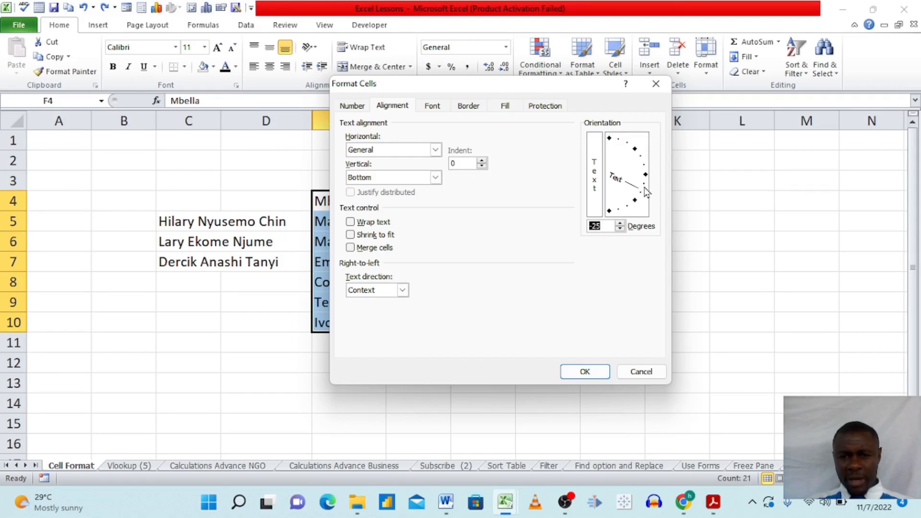
pyautogui.click(579, 372)
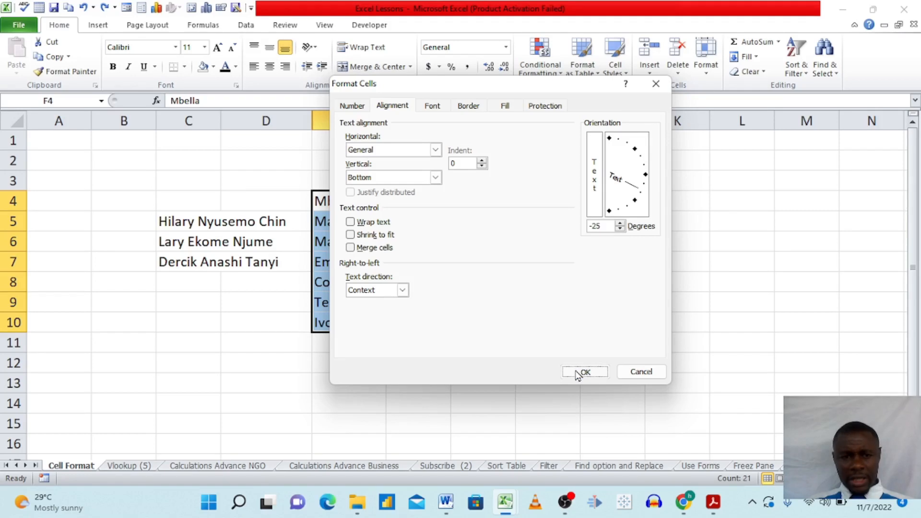
pyautogui.click(497, 333)
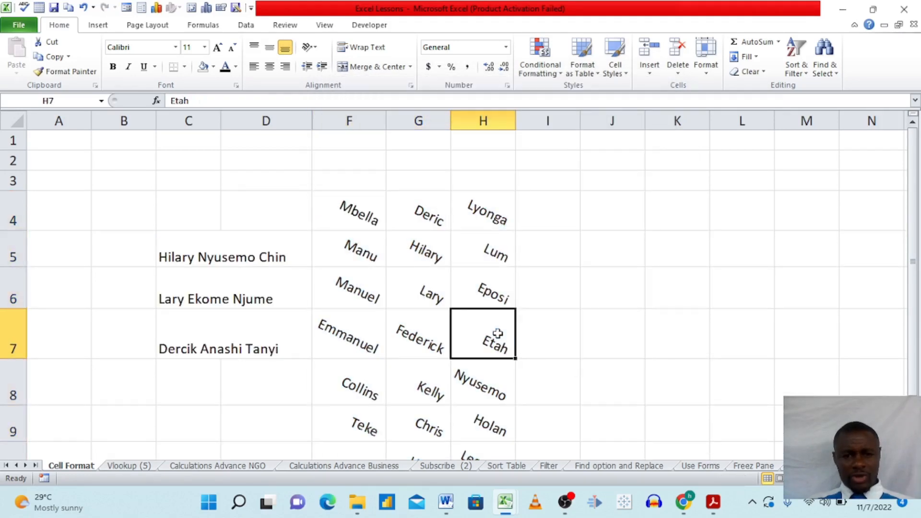
pyautogui.click(398, 246)
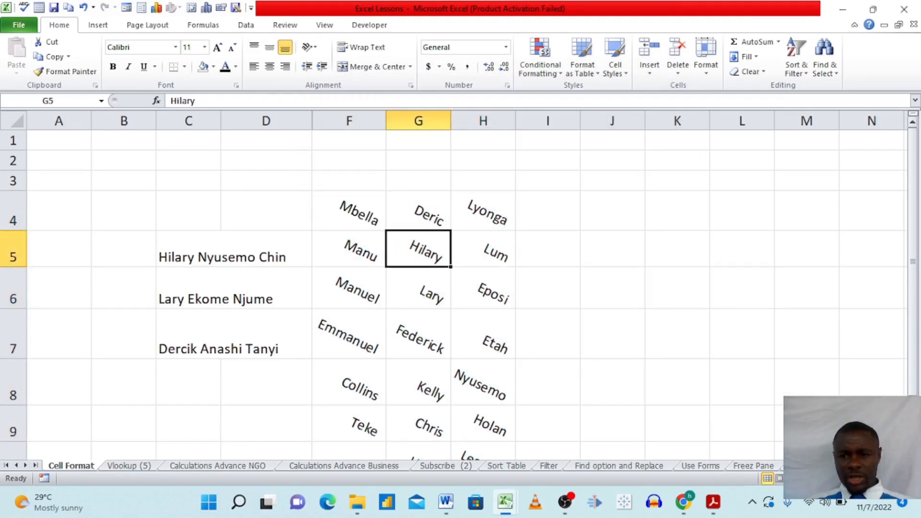
# Set the text orientation of the name table in F4:H10 to 24 degrees
pyautogui.scroll(-1, 567, 195)
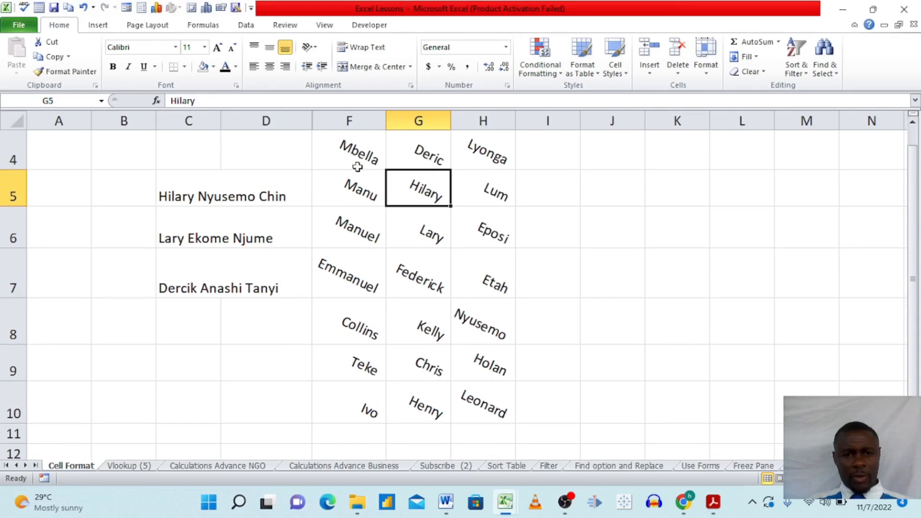
pyautogui.click(344, 157)
pyautogui.moveTo(344, 157); pyautogui.dragTo(475, 401)
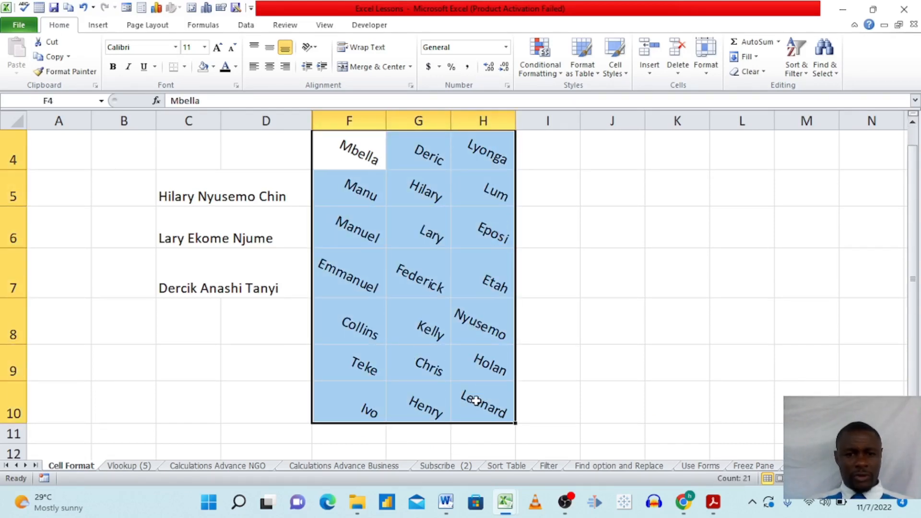
pyautogui.rightClick(436, 253)
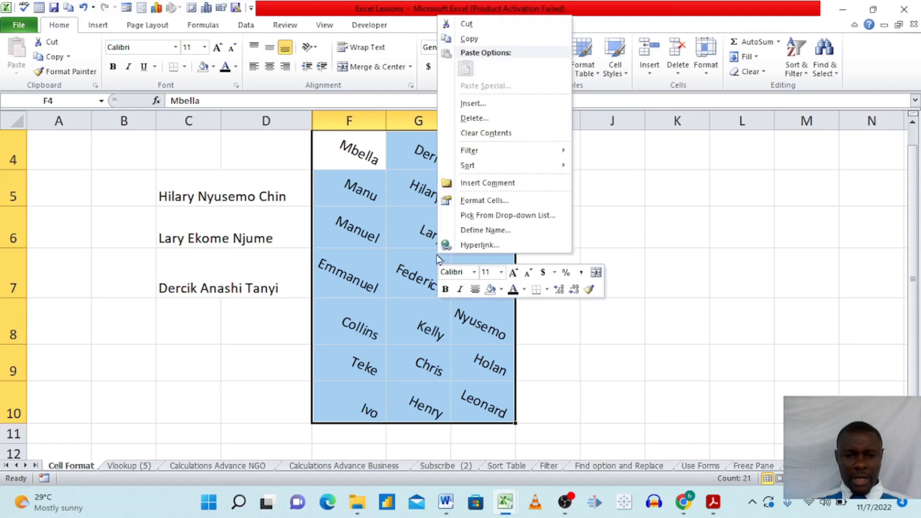
pyautogui.click(487, 201)
pyautogui.click(632, 147)
pyautogui.click(632, 134)
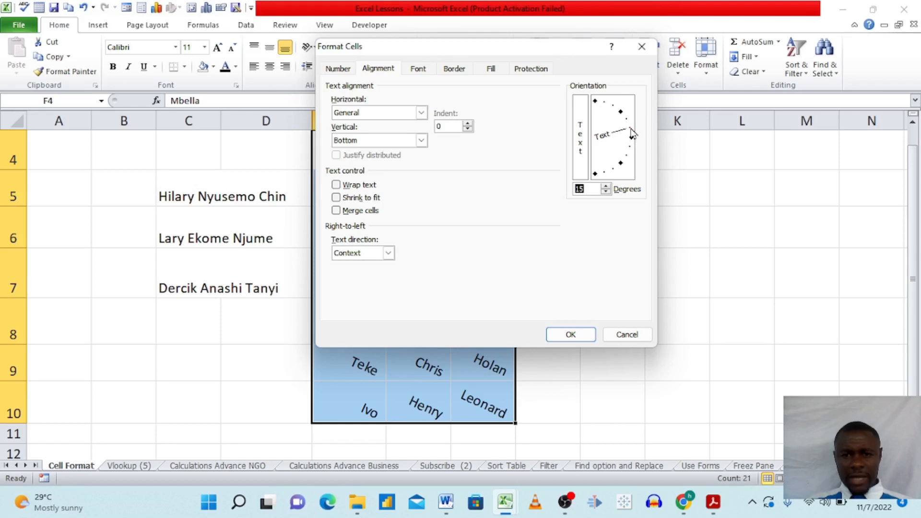
pyautogui.click(628, 126)
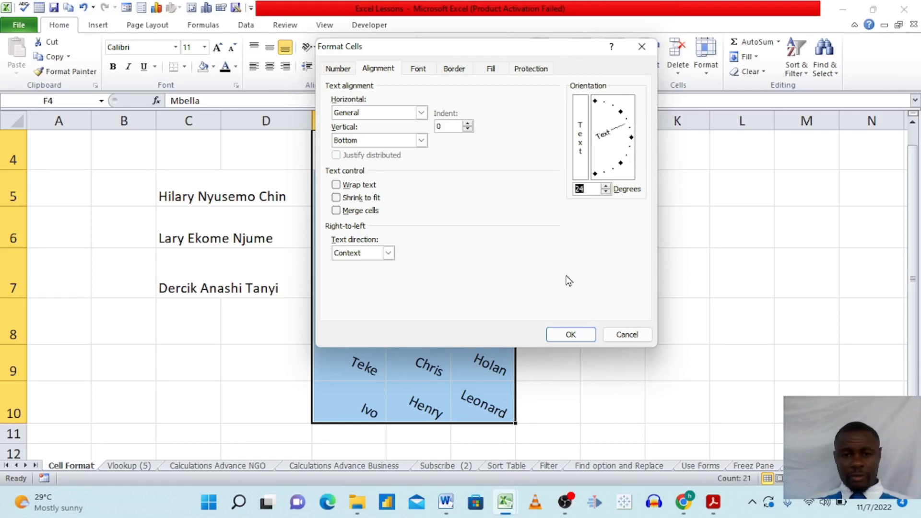
pyautogui.click(569, 333)
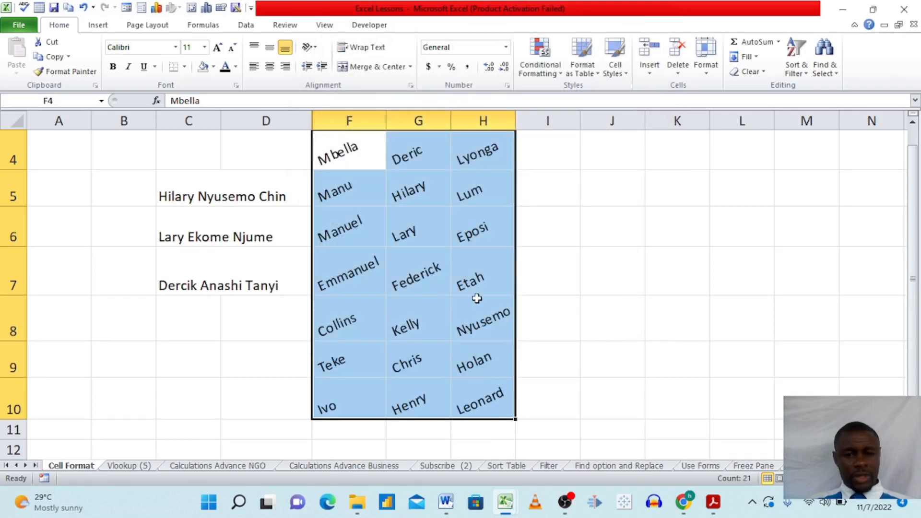
pyautogui.click(477, 299)
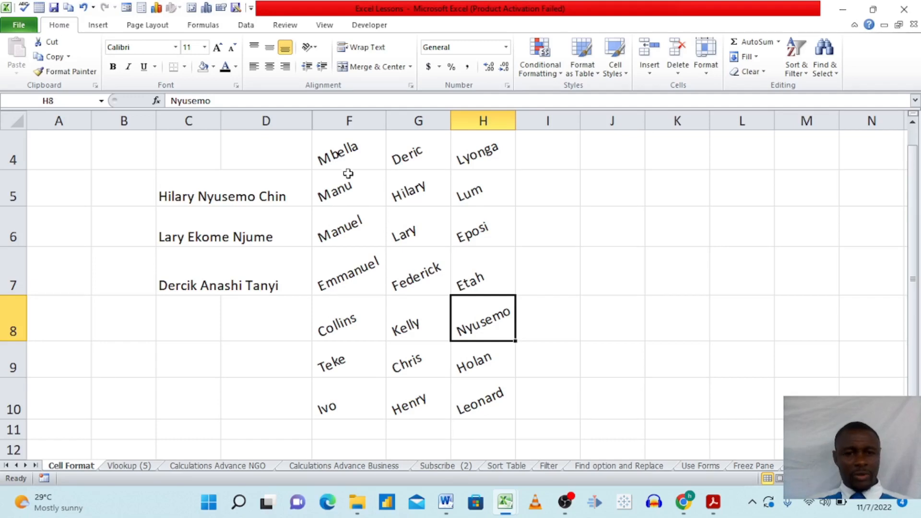
# Choose the Bold Italic font style for the name table in F4:H10
pyautogui.click(337, 162)
pyautogui.moveTo(337, 162); pyautogui.dragTo(477, 399)
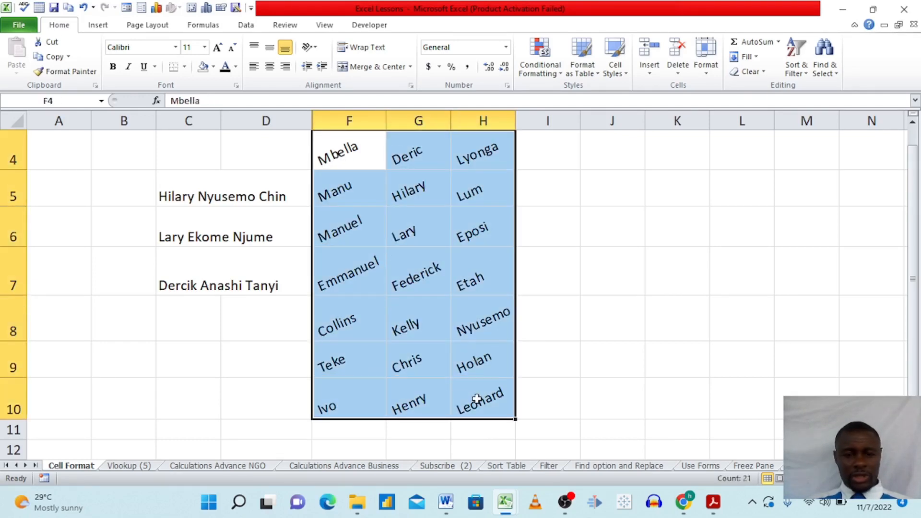
pyautogui.rightClick(427, 224)
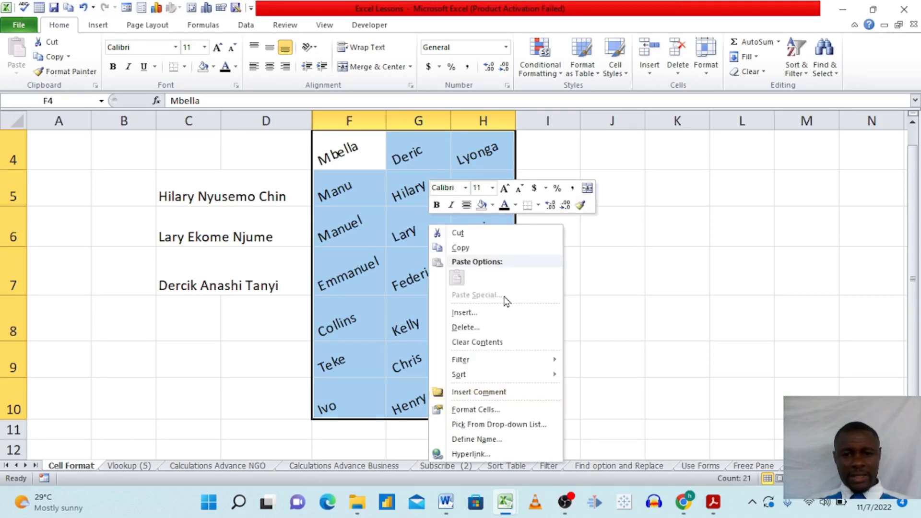
pyautogui.click(470, 408)
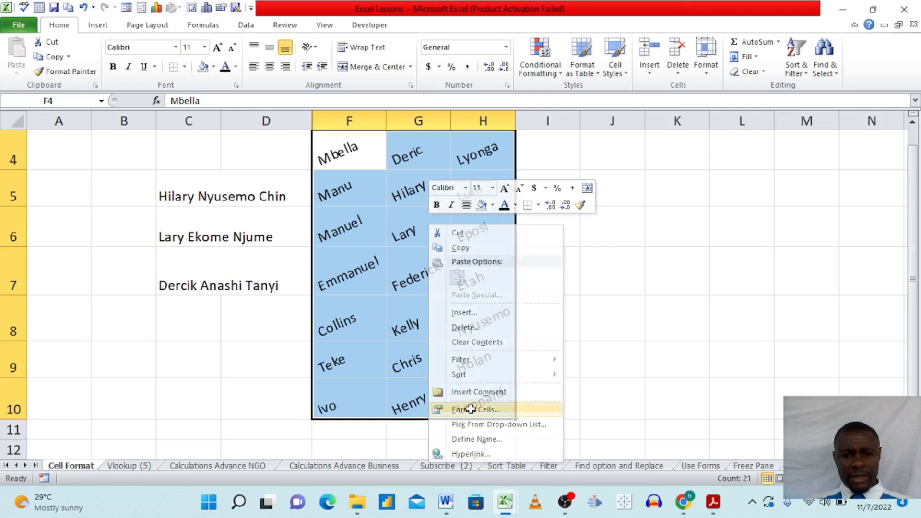
pyautogui.click(403, 204)
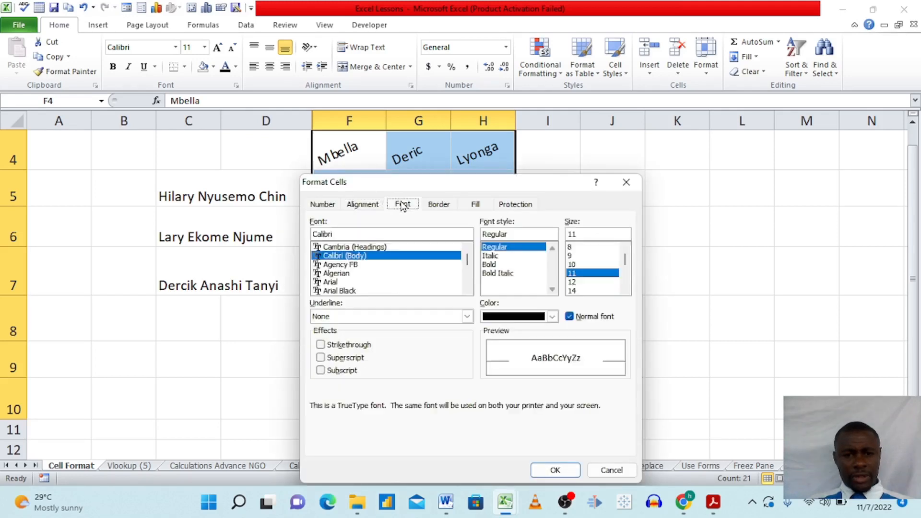
pyautogui.click(494, 264)
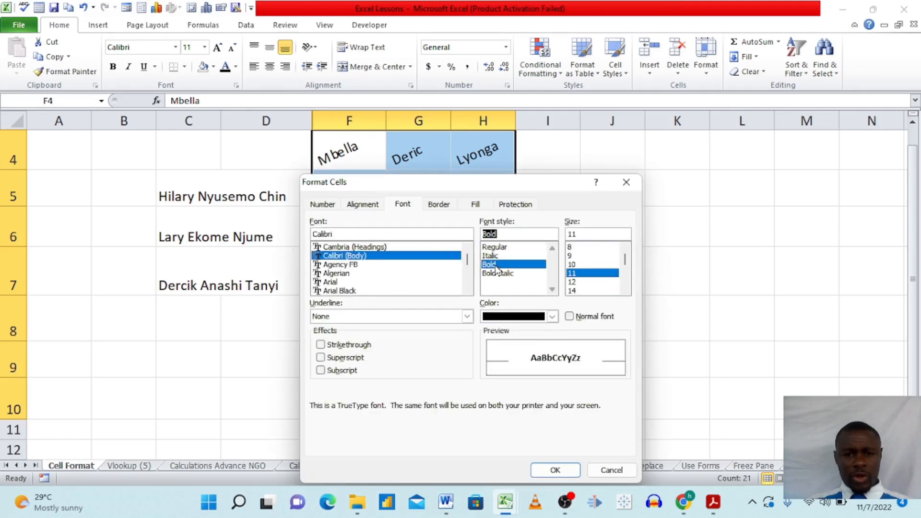
pyautogui.click(505, 275)
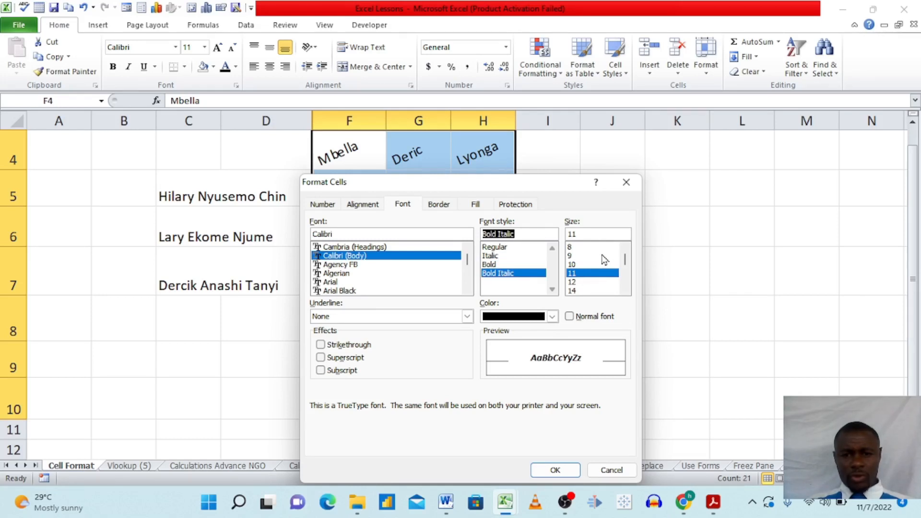
# Try font size 16 and a yellow font colour on the name table, and undo the font formatting
pyautogui.click(578, 290)
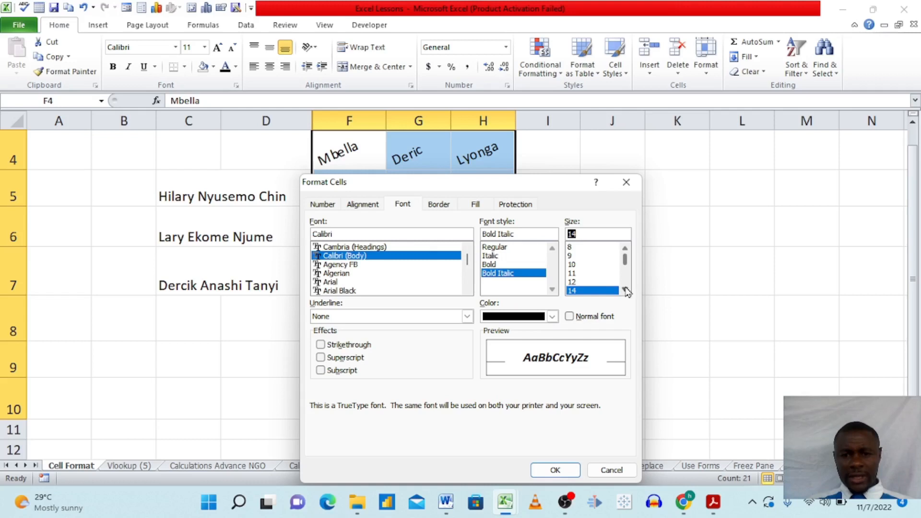
pyautogui.click(625, 290)
pyautogui.click(625, 290)
pyautogui.click(579, 273)
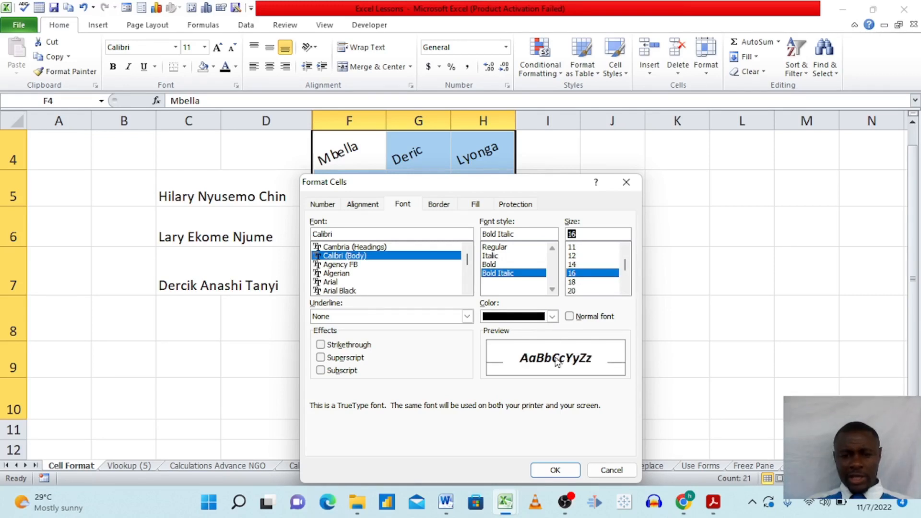
pyautogui.click(553, 316)
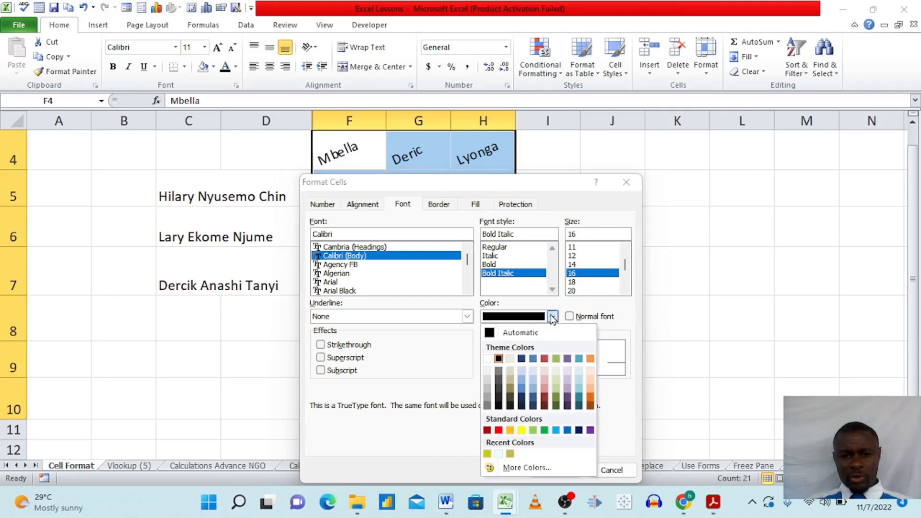
pyautogui.click(521, 430)
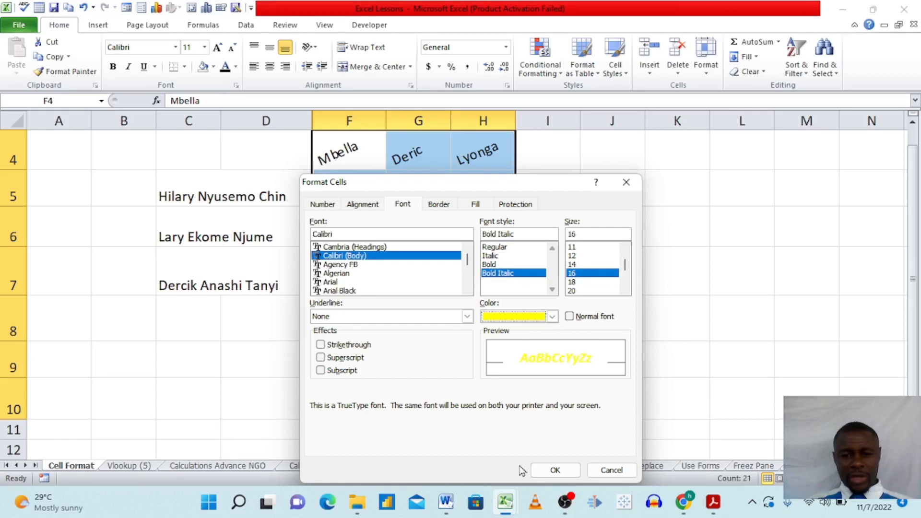
pyautogui.click(555, 471)
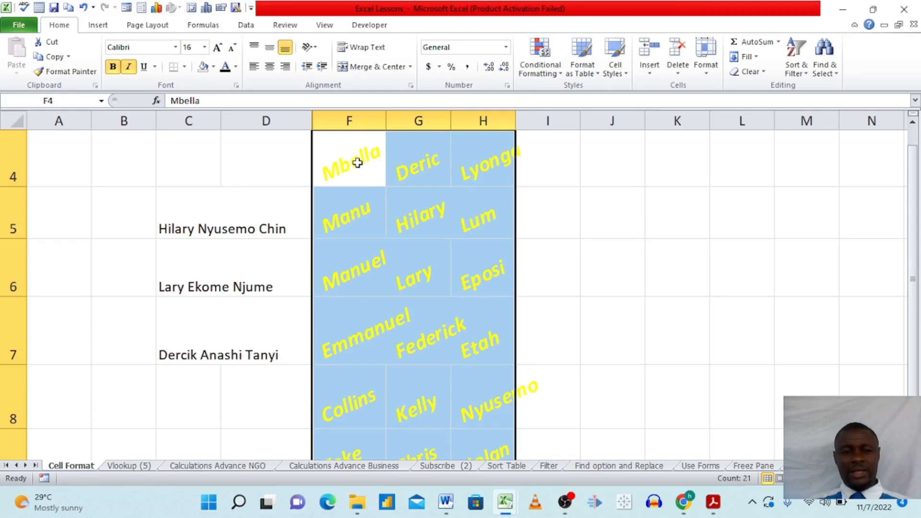
pyautogui.hotkey('ctrl', 'z')
# Format the names in F4:H10 with a light green font colour, strikethrough and the Bold Italic style
pyautogui.moveTo(335, 204); pyautogui.dragTo(502, 452)
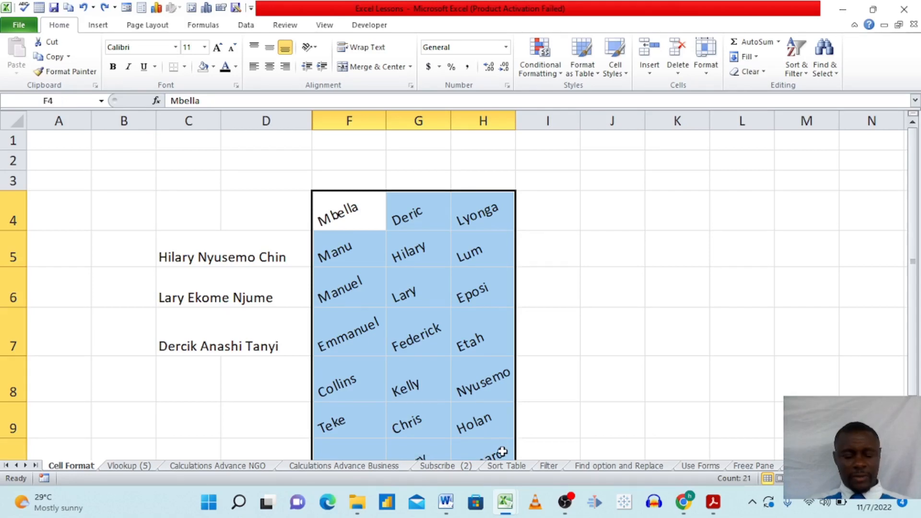
pyautogui.rightClick(431, 328)
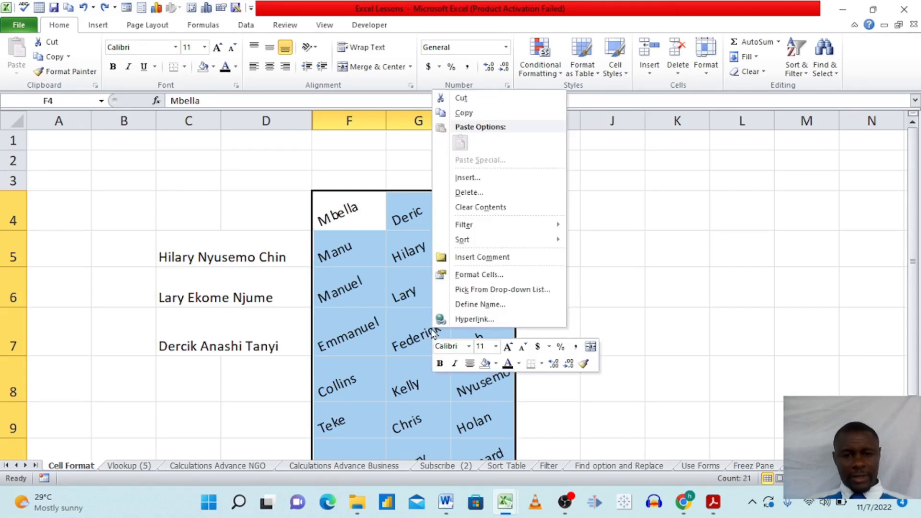
pyautogui.click(478, 278)
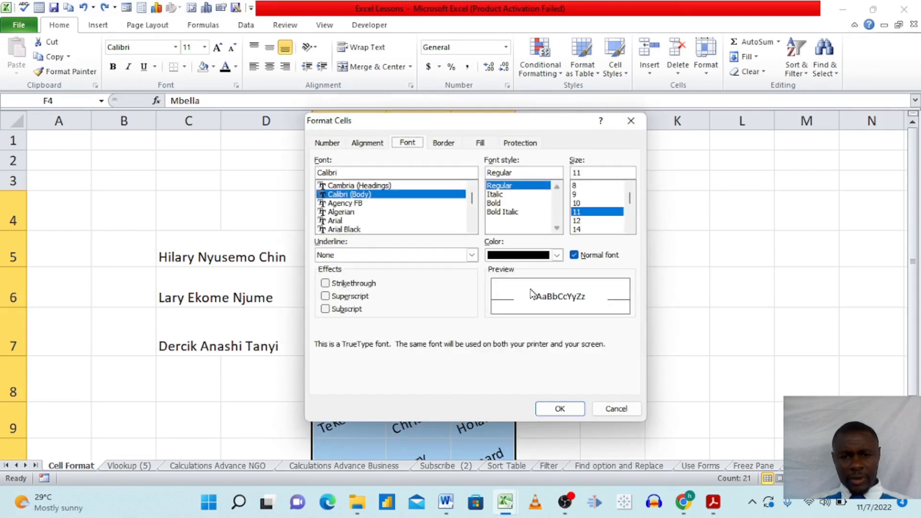
pyautogui.click(558, 255)
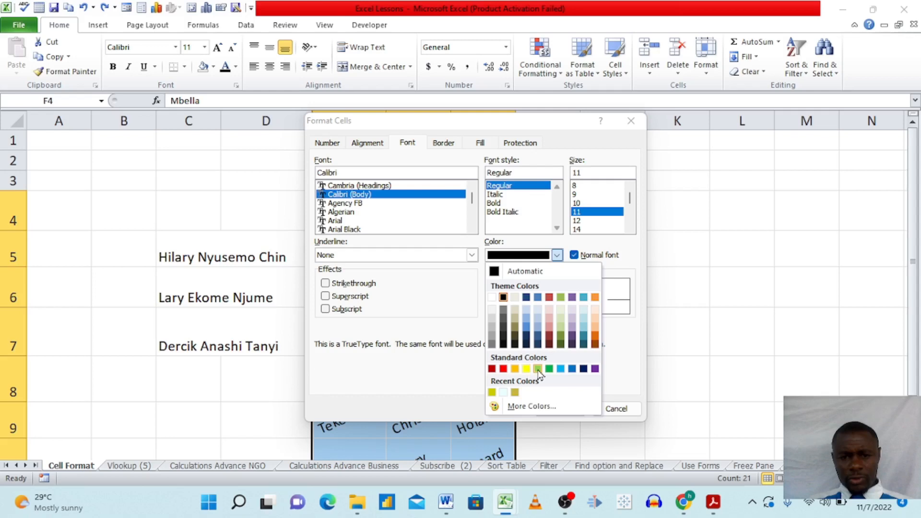
pyautogui.click(539, 369)
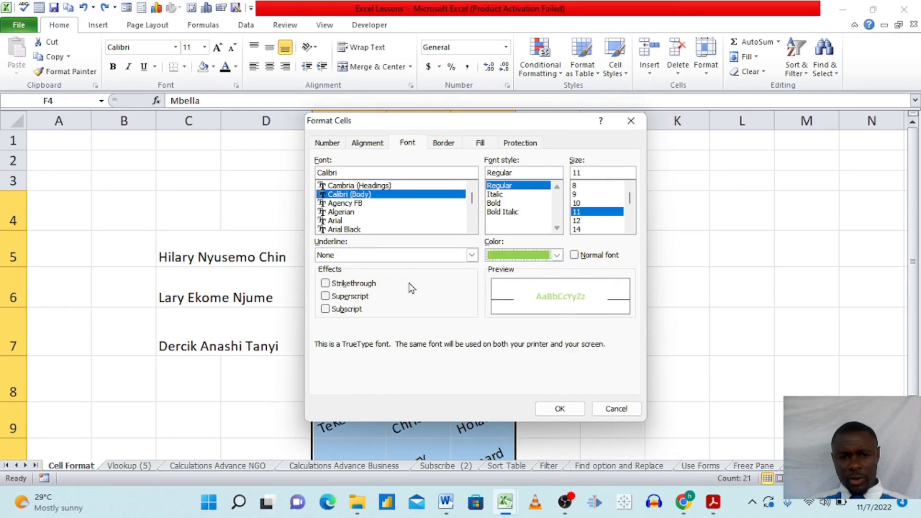
pyautogui.click(326, 284)
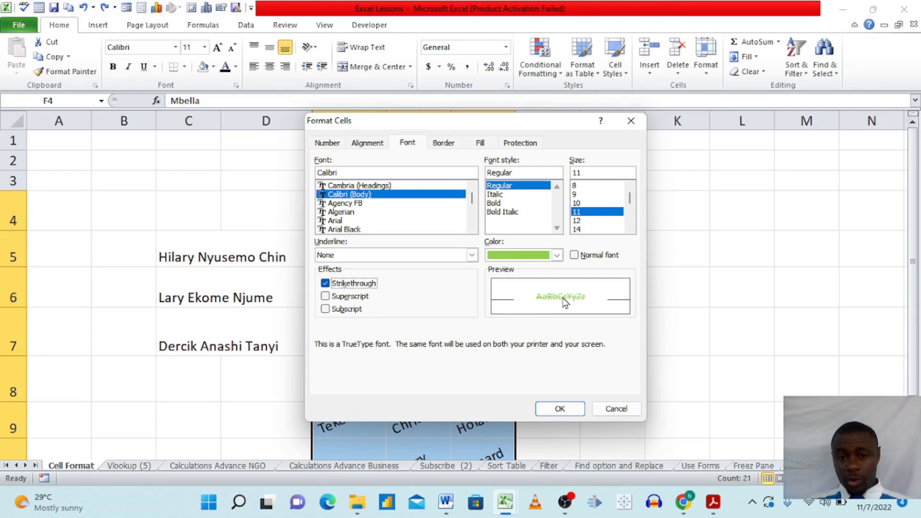
pyautogui.click(325, 284)
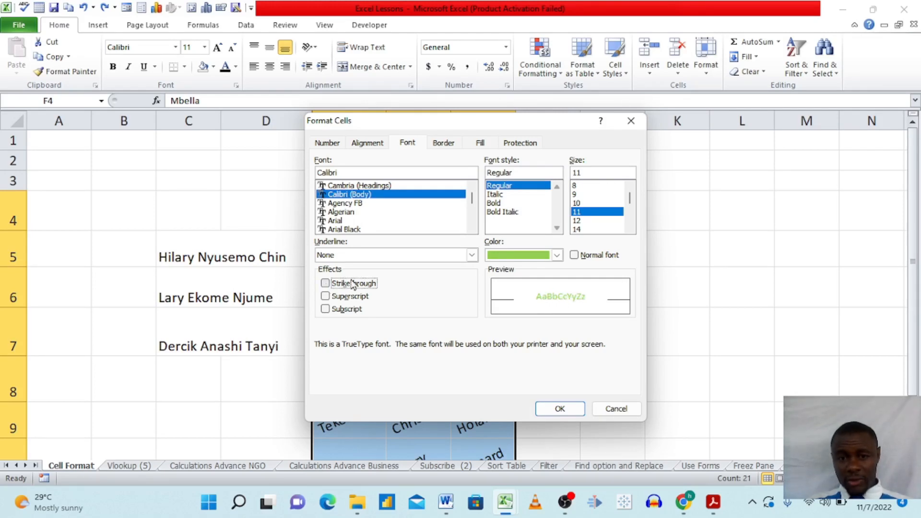
pyautogui.click(326, 284)
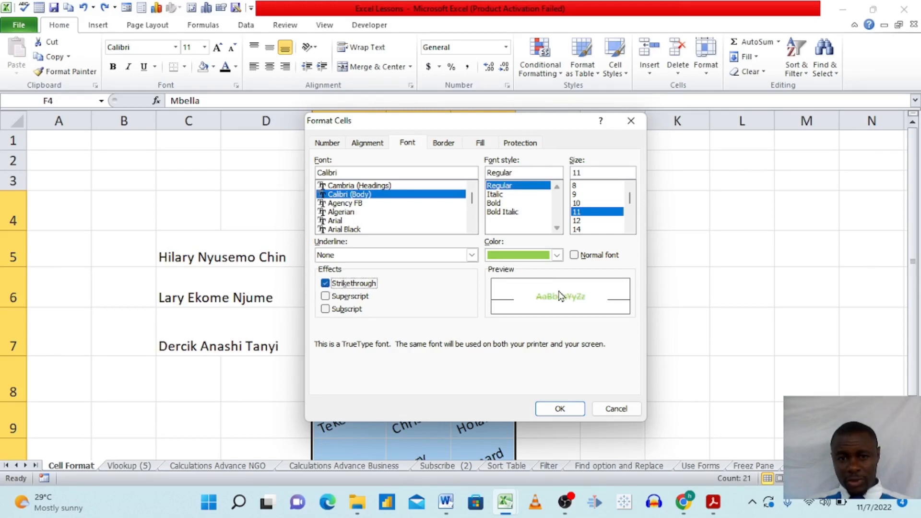
pyautogui.click(504, 213)
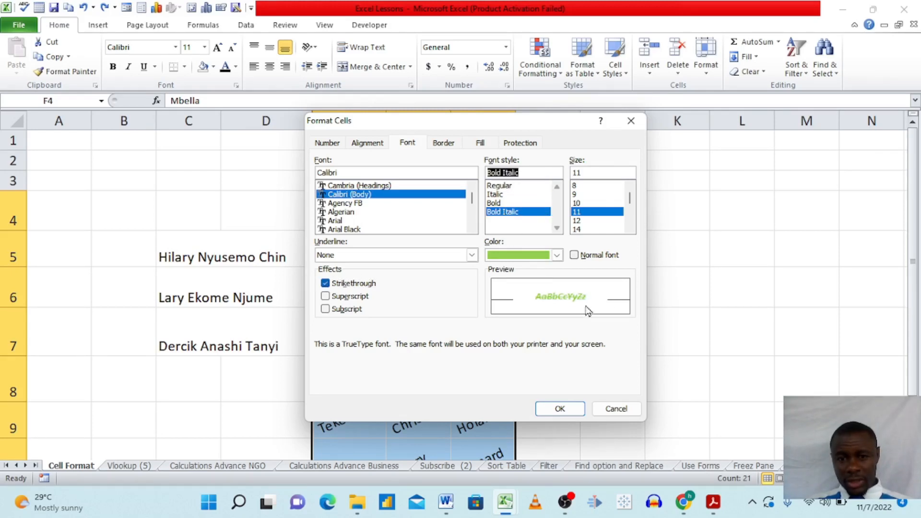
pyautogui.click(552, 409)
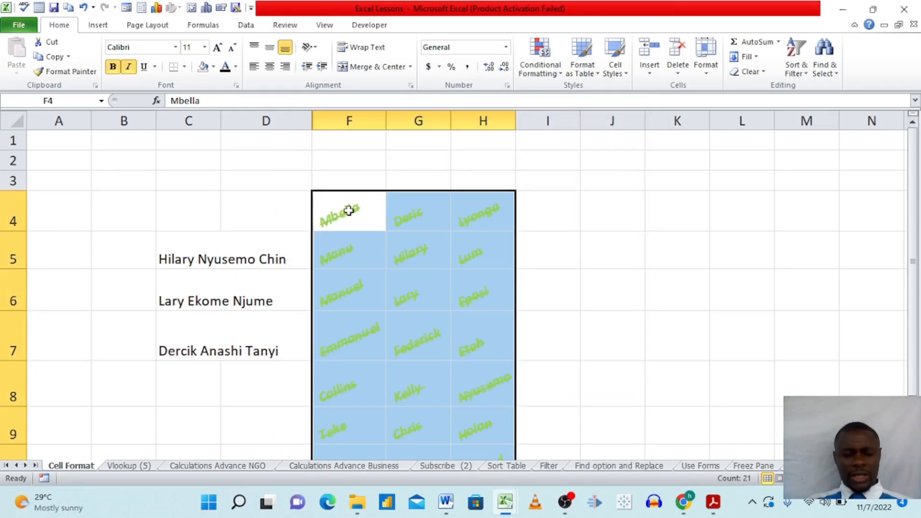
# Remove the strikethrough from the name table and set its font to black, size 10
pyautogui.rightClick(407, 247)
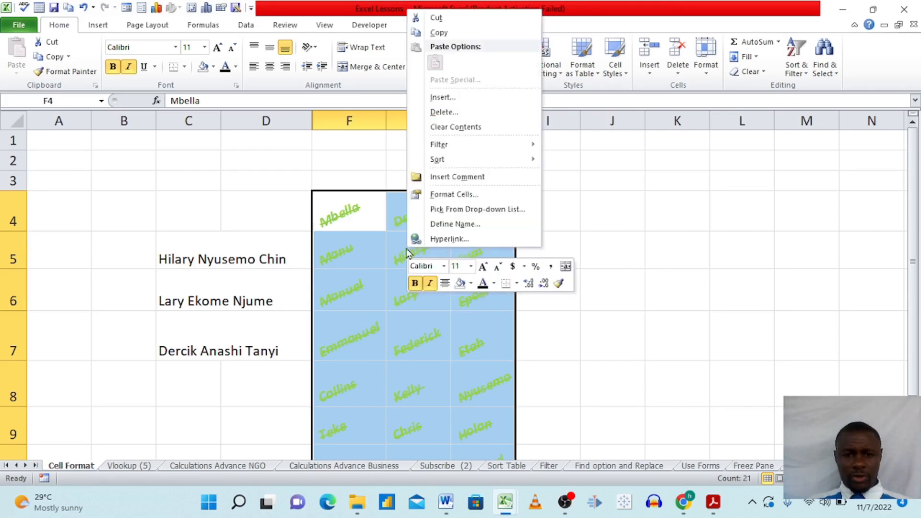
pyautogui.click(453, 194)
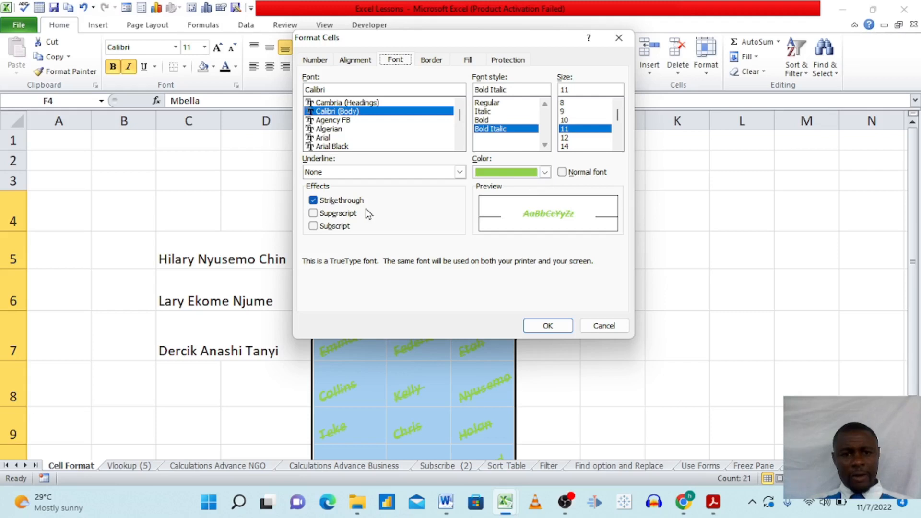
pyautogui.click(313, 201)
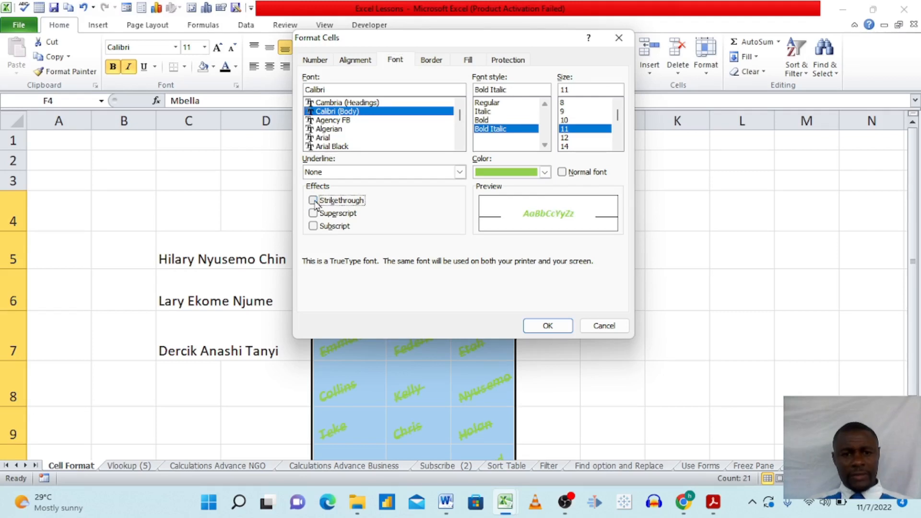
pyautogui.click(544, 172)
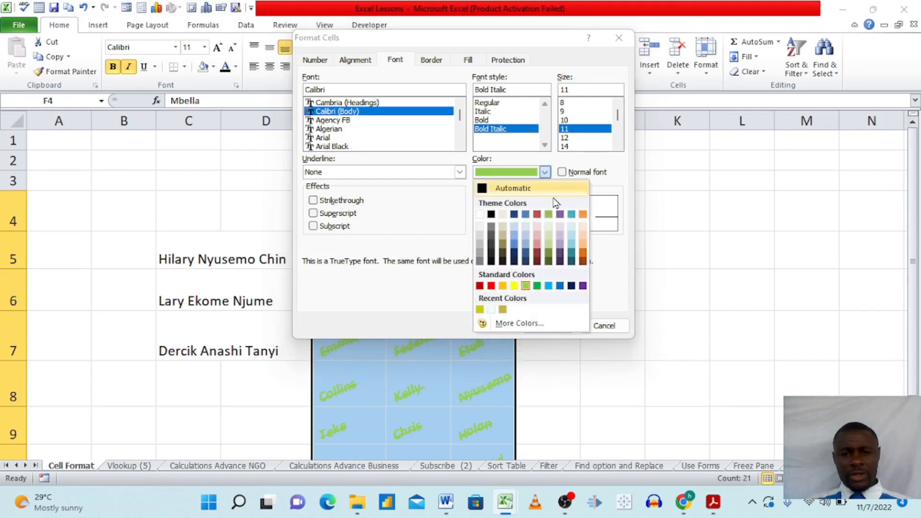
pyautogui.click(491, 215)
pyautogui.click(571, 121)
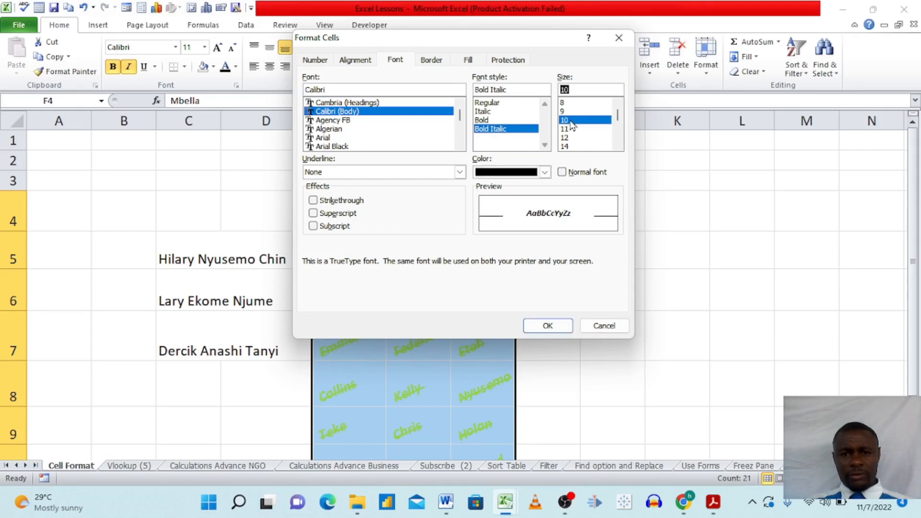
pyautogui.click(547, 326)
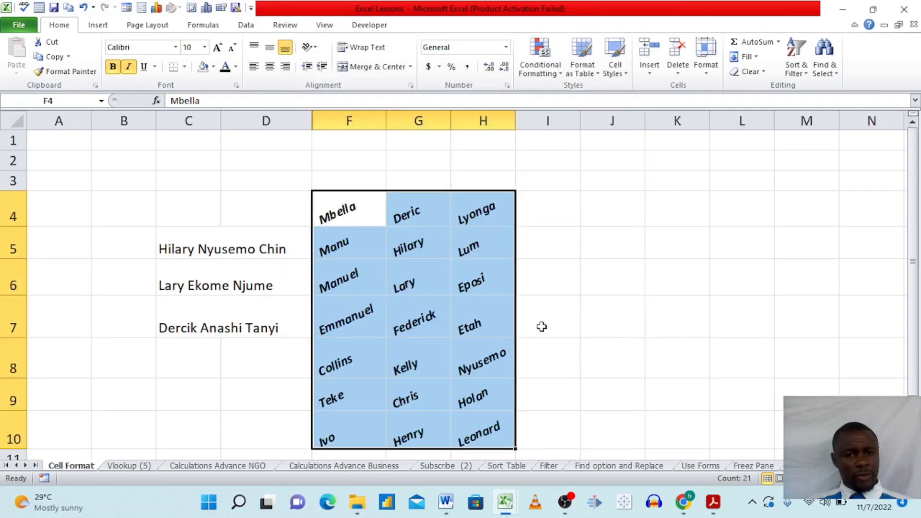
# Fill the name table in F4:H10 with a two-colour horizontal gradient from yellow to red
pyautogui.rightClick(378, 242)
pyautogui.moveTo(433, 378)
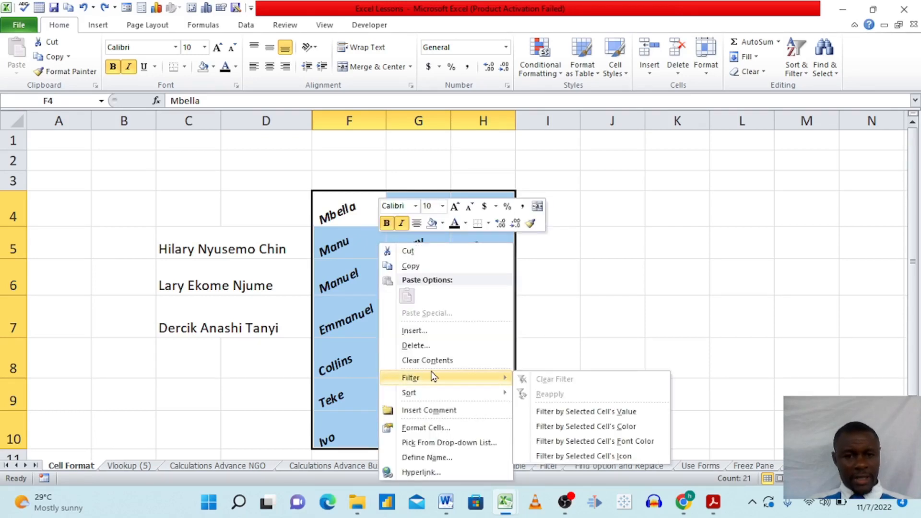
pyautogui.click(425, 428)
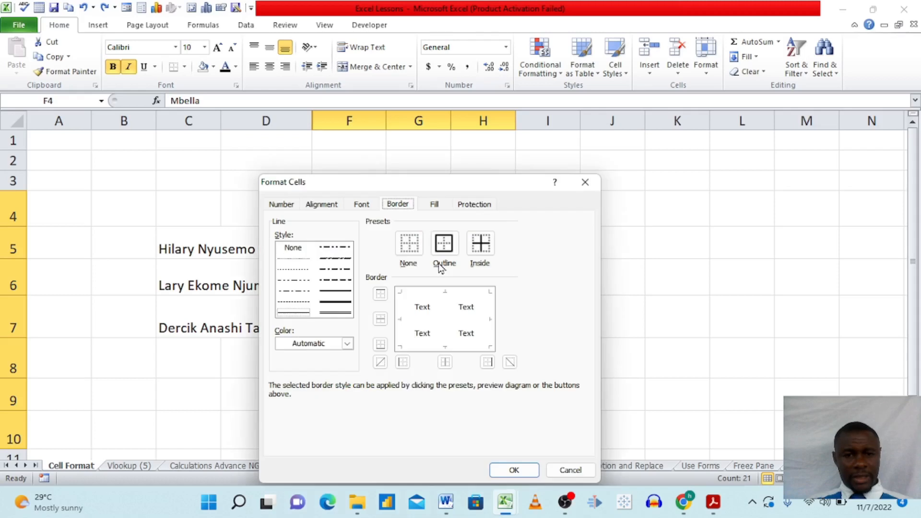
pyautogui.click(434, 205)
pyautogui.click(294, 362)
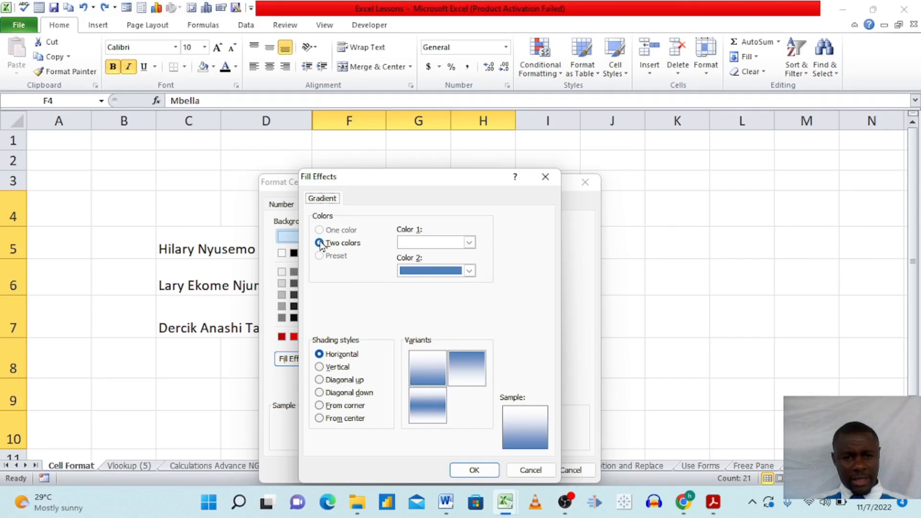
pyautogui.click(469, 242)
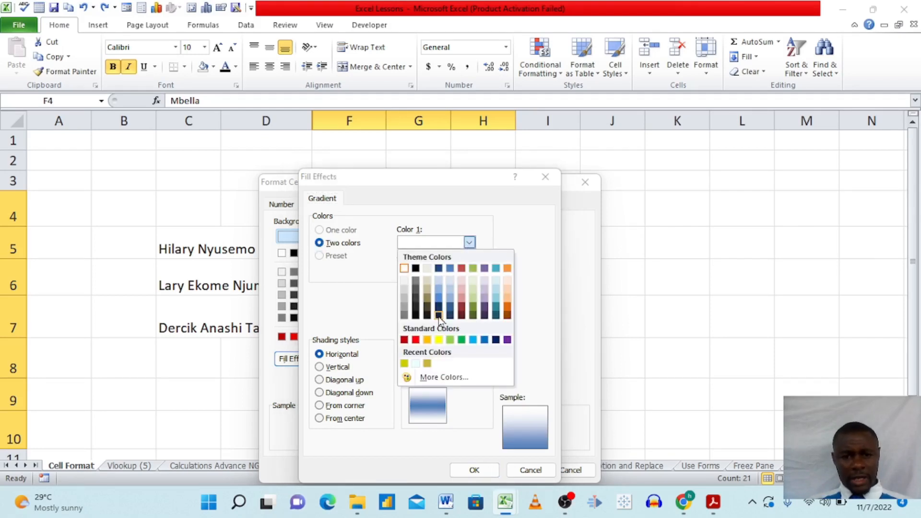
pyautogui.click(439, 340)
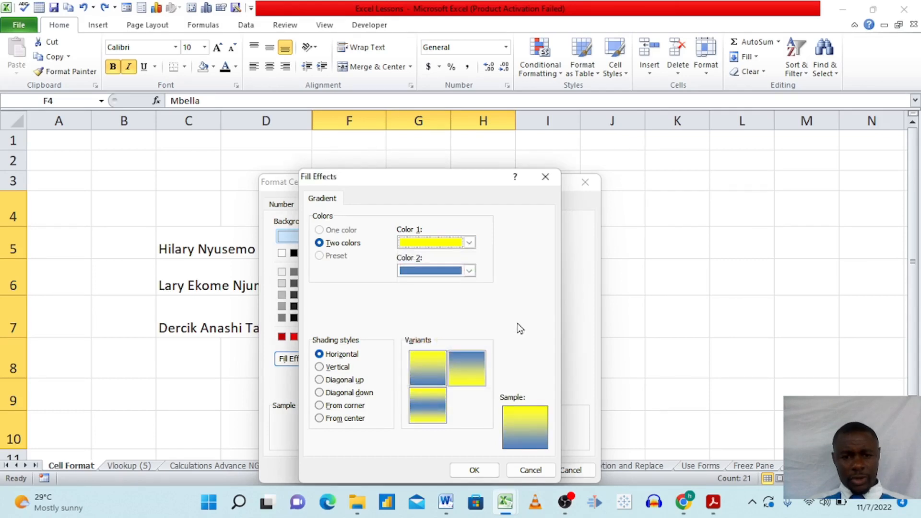
pyautogui.click(469, 271)
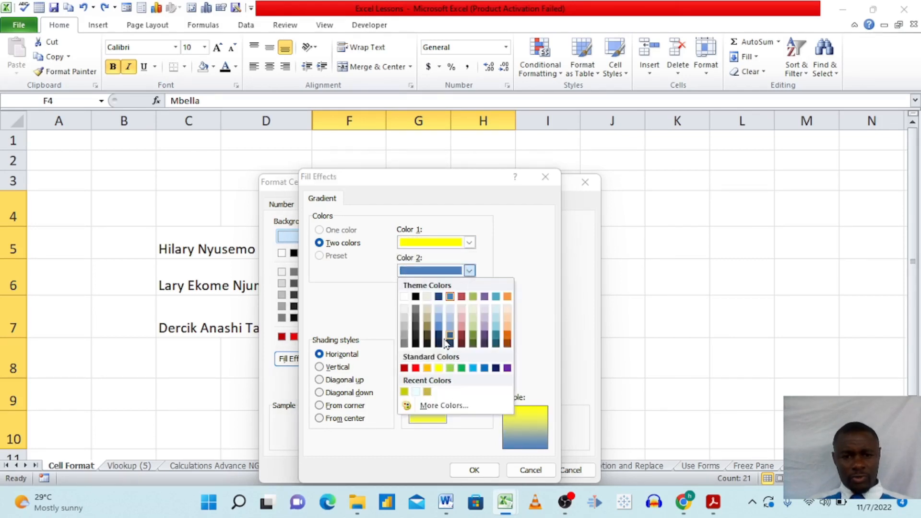
pyautogui.click(415, 369)
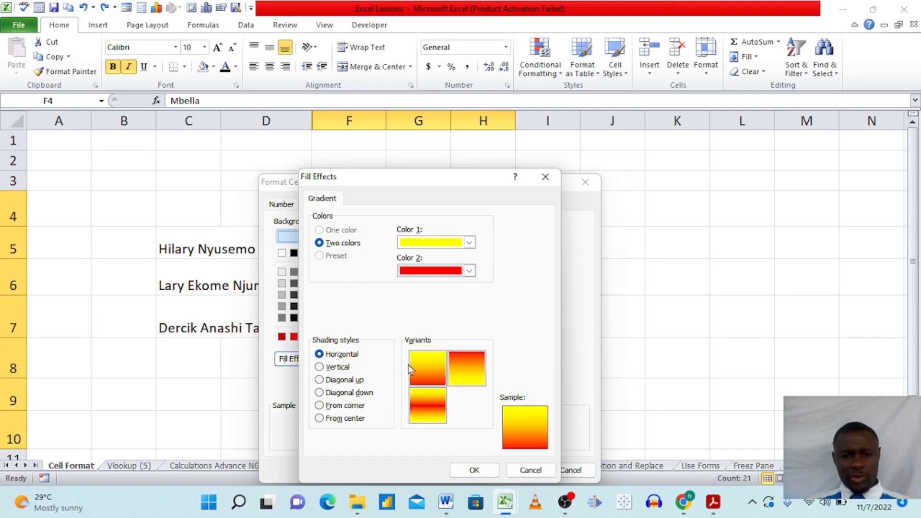
pyautogui.click(472, 470)
pyautogui.click(512, 470)
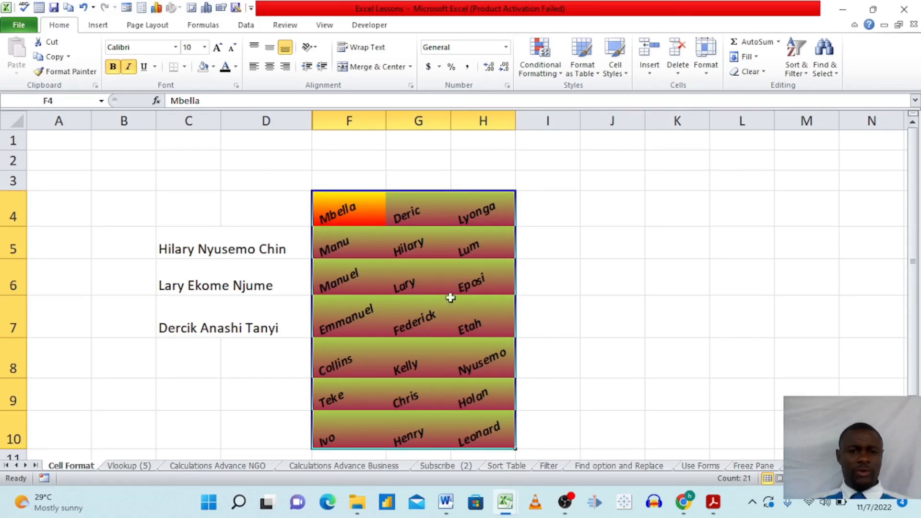
# Change the gradient fill of the name table in F4:H10 to run horizontally from green to yellow
pyautogui.rightClick(362, 214)
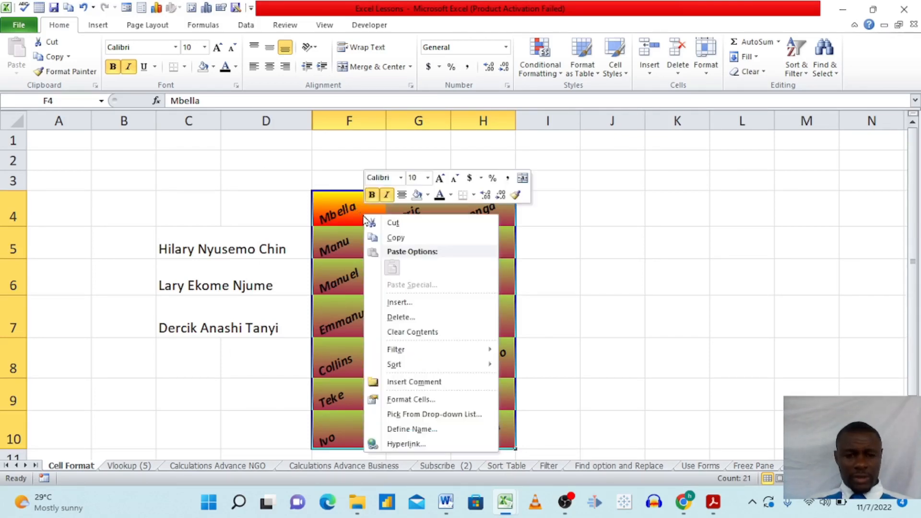
pyautogui.click(412, 400)
pyautogui.click(280, 359)
pyautogui.click(450, 244)
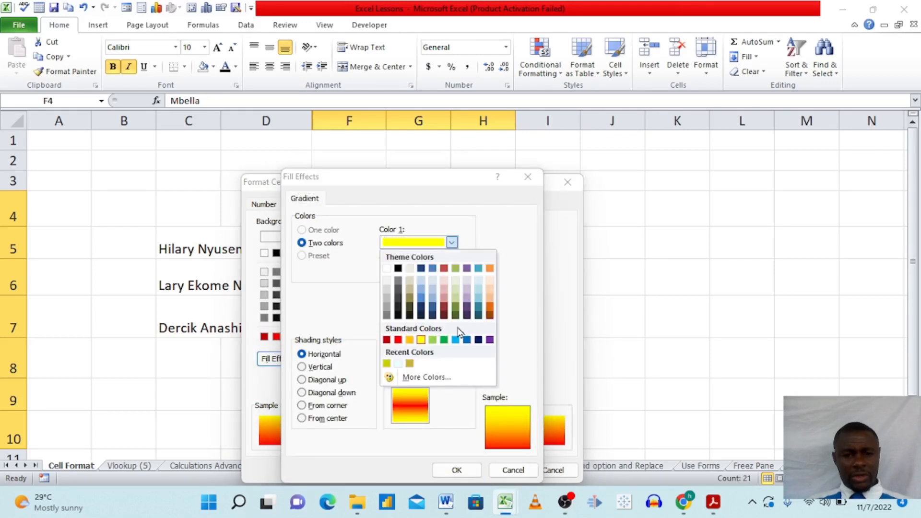
pyautogui.click(444, 340)
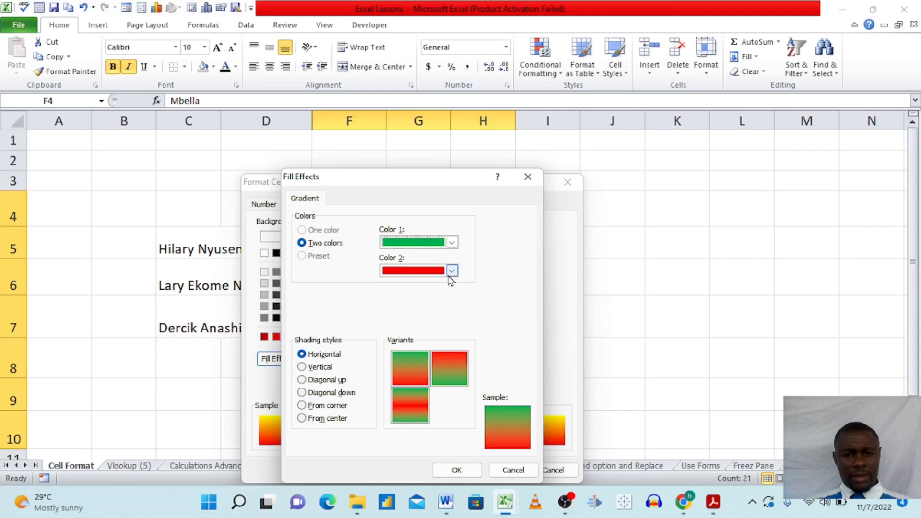
pyautogui.click(451, 271)
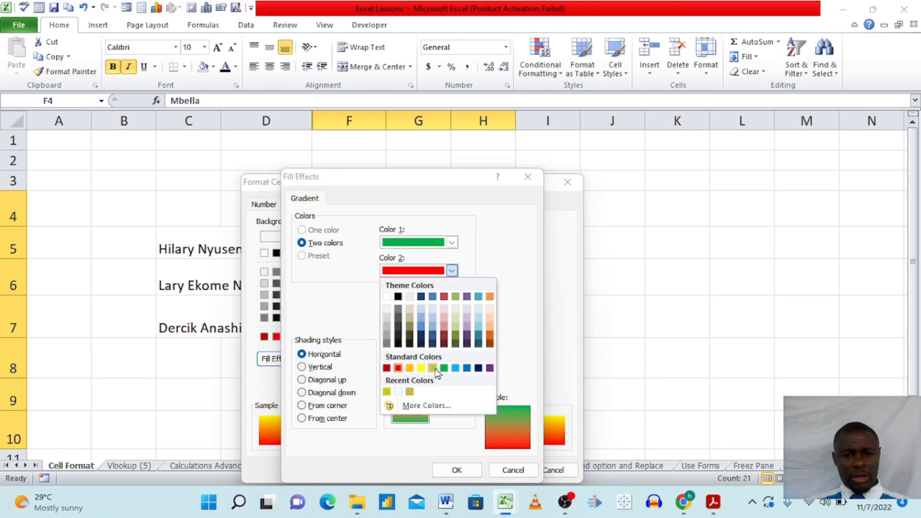
pyautogui.click(420, 368)
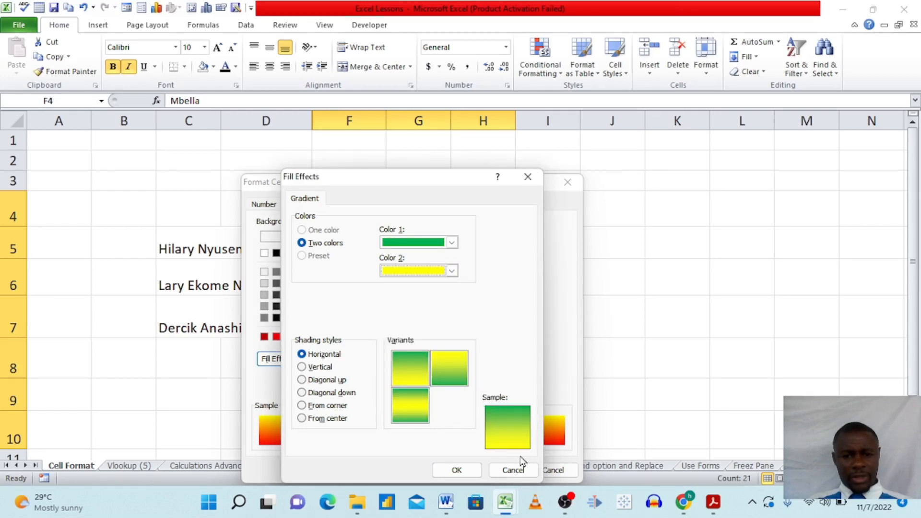
pyautogui.click(472, 470)
pyautogui.click(491, 466)
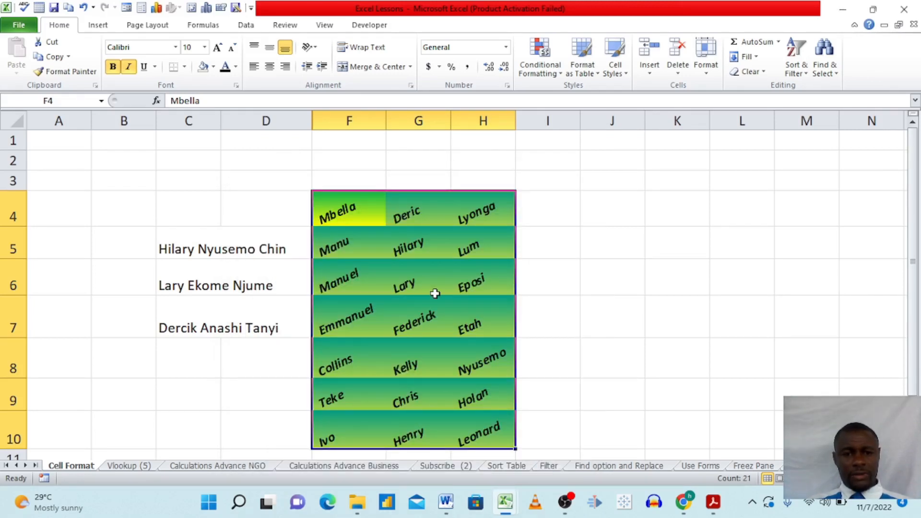
# Change the first gradient colour of the name table's fill to dark orange, keeping yellow as the second colour
pyautogui.rightClick(355, 221)
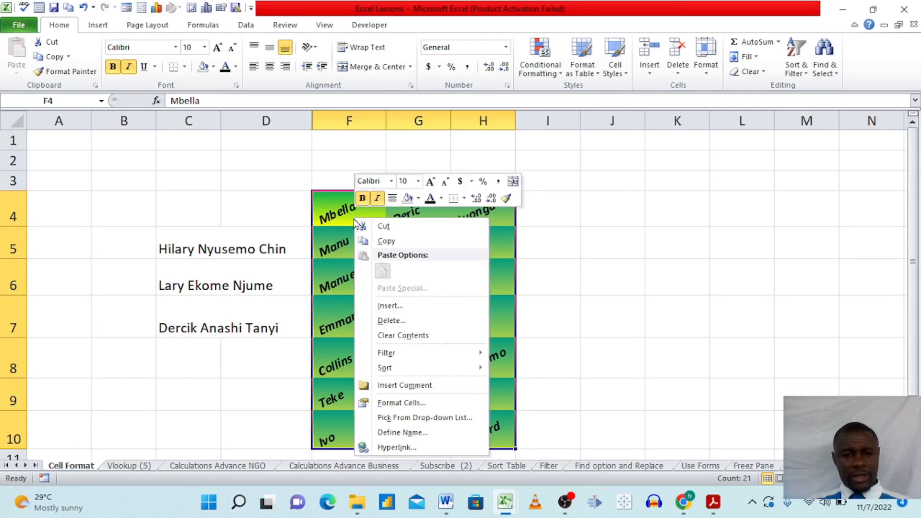
pyautogui.click(393, 403)
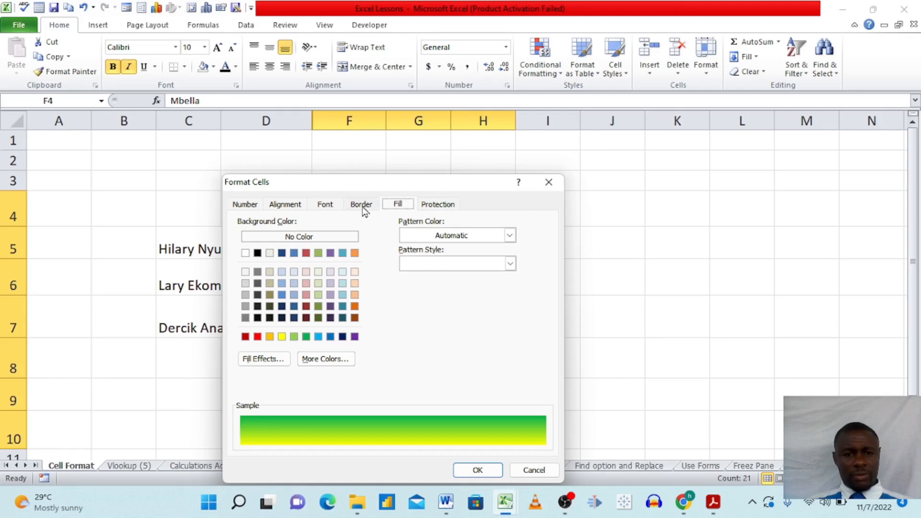
pyautogui.click(258, 360)
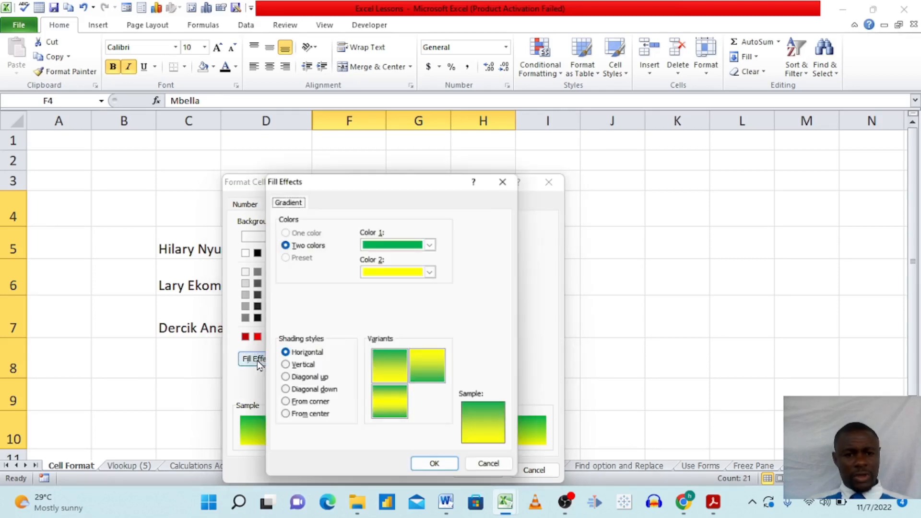
pyautogui.click(433, 242)
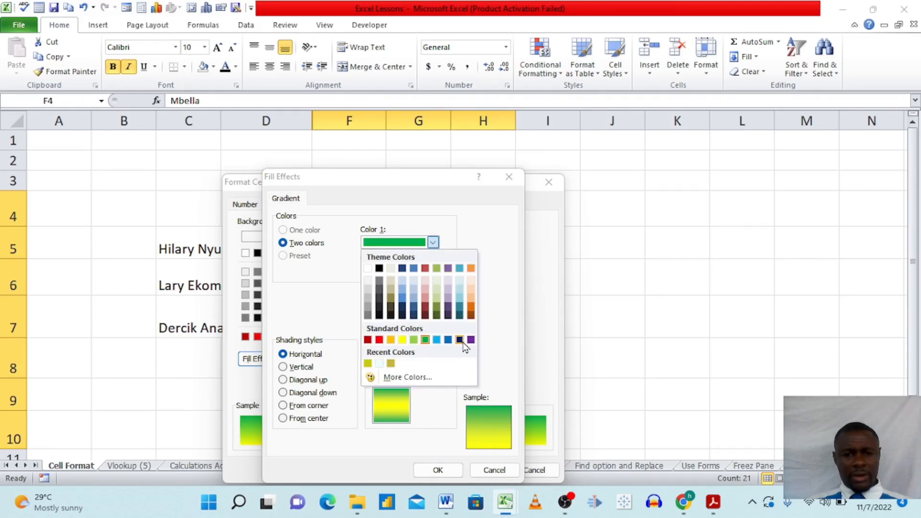
pyautogui.click(472, 310)
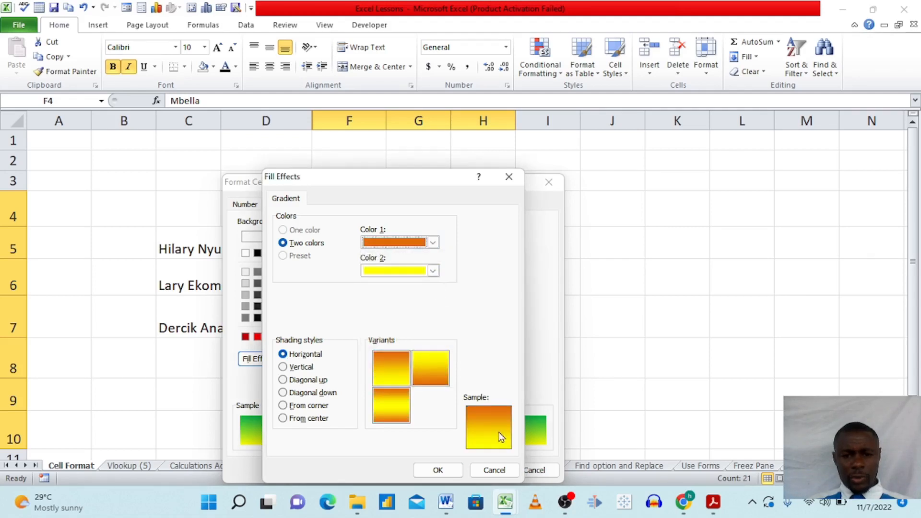
pyautogui.click(431, 472)
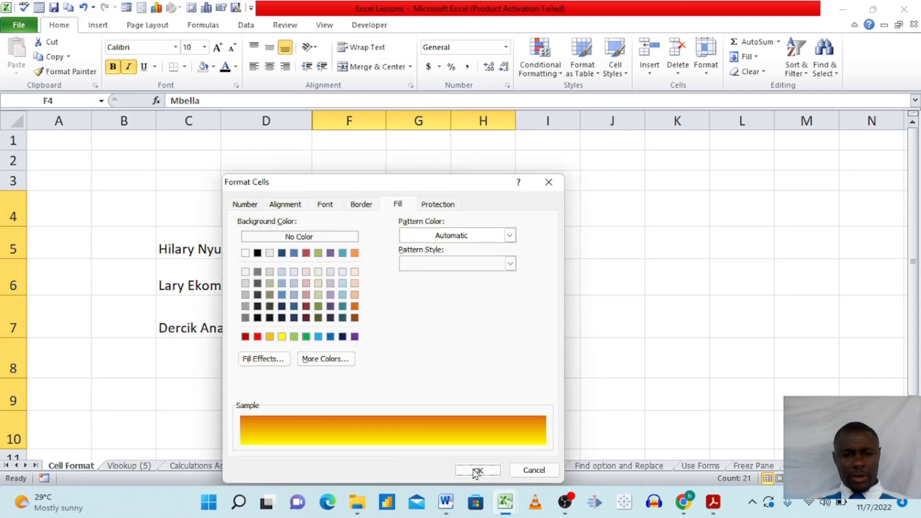
pyautogui.click(474, 470)
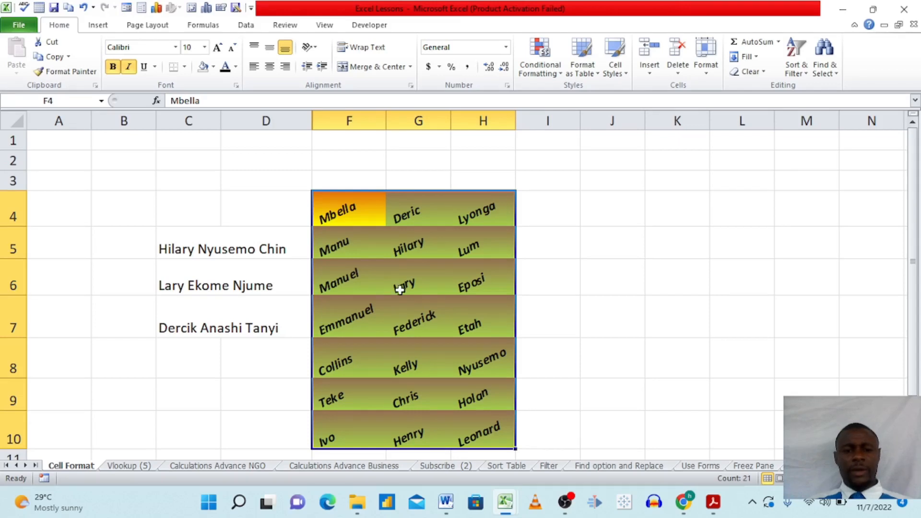